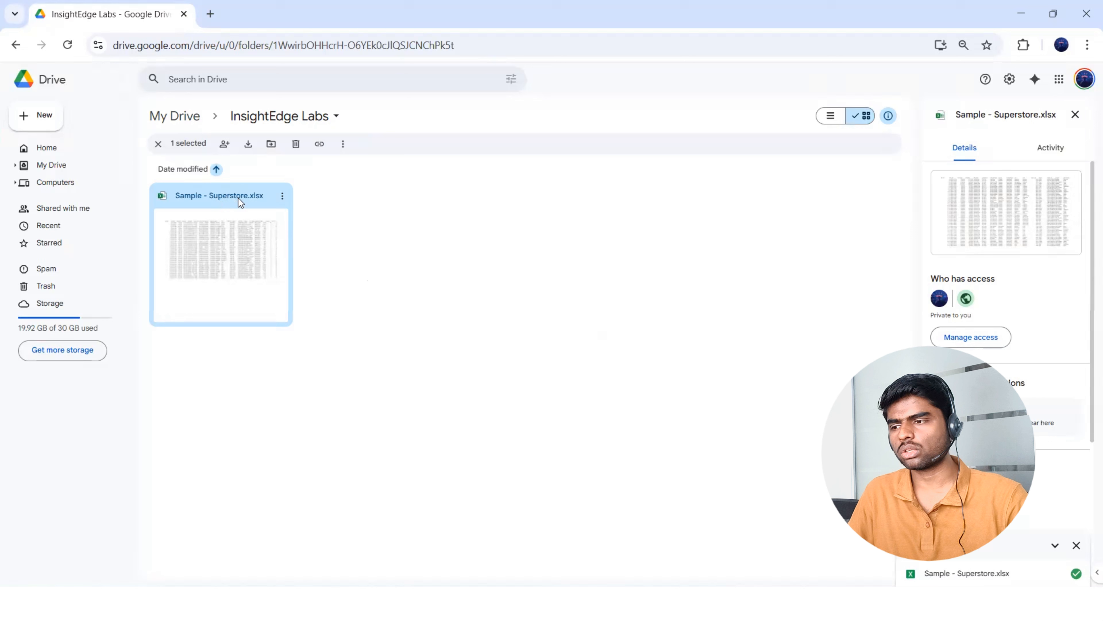
Open Sample - Superstore.xlsx from the InsightEdge Labs folder and look through its People, Returns and Orders sheets.
{"action": "double_click", "coordinate": [238, 197]}
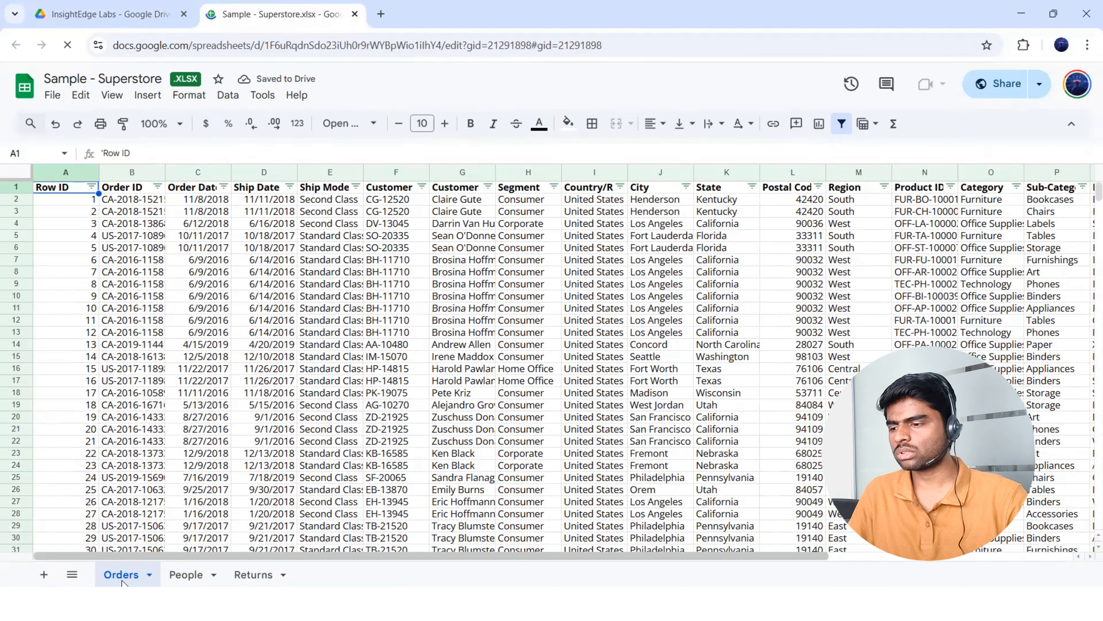
{"action": "left_click", "coordinate": [190, 576]}
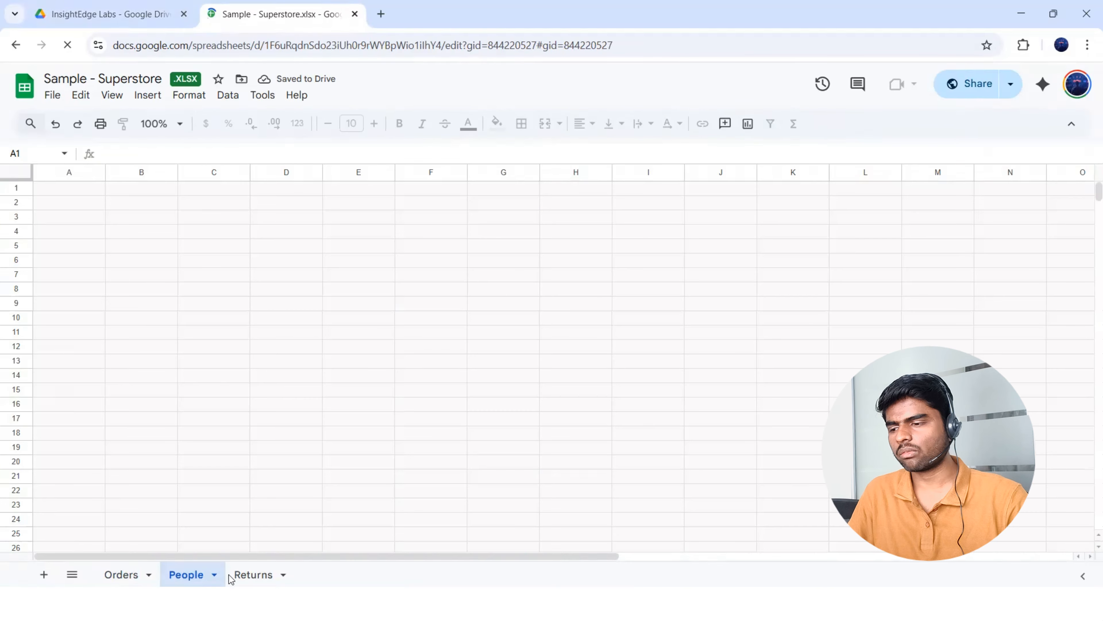
{"action": "left_click", "coordinate": [247, 576]}
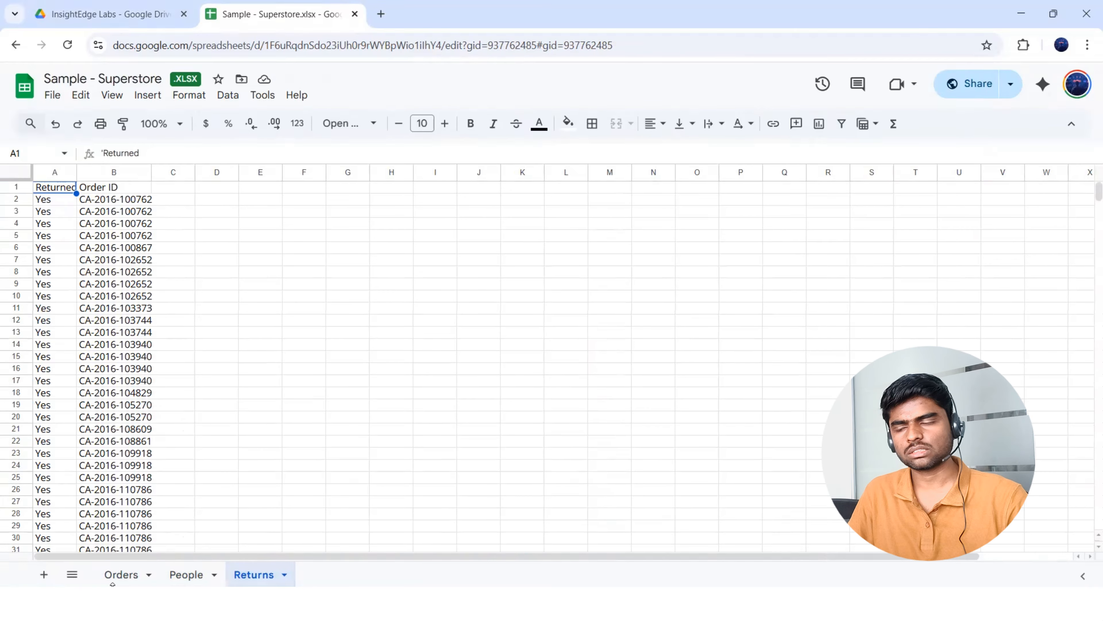
{"action": "left_click", "coordinate": [119, 575]}
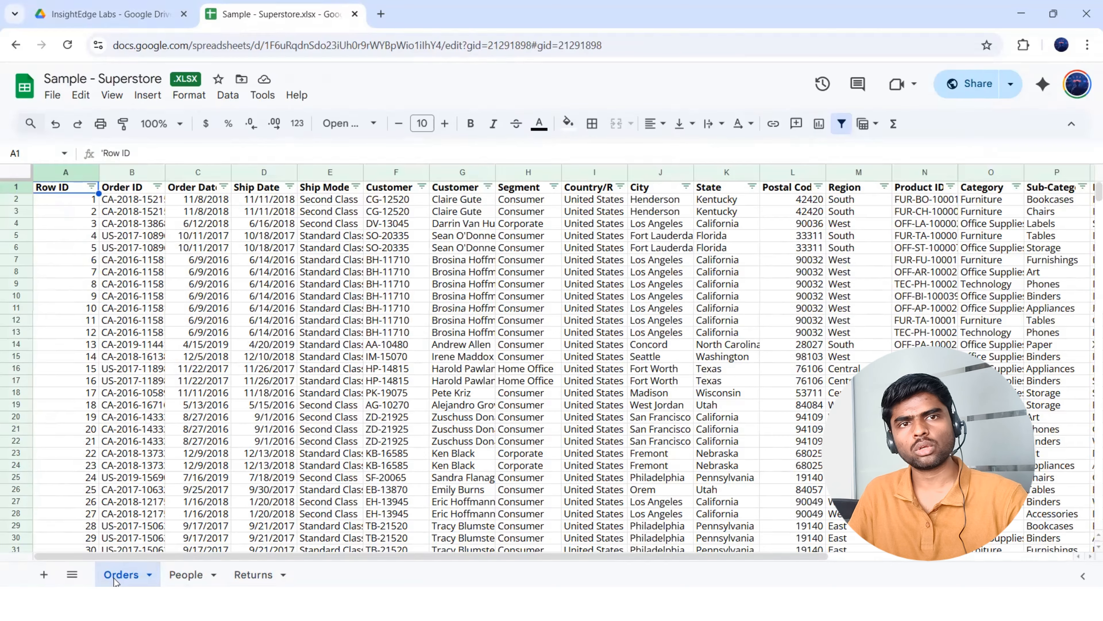
Publish the entire document to the web as a Microsoft Excel (.xlsx) link and confirm the publication.
{"action": "left_click", "coordinate": [55, 101]}
{"action": "mouse_move", "coordinate": [92, 250]}
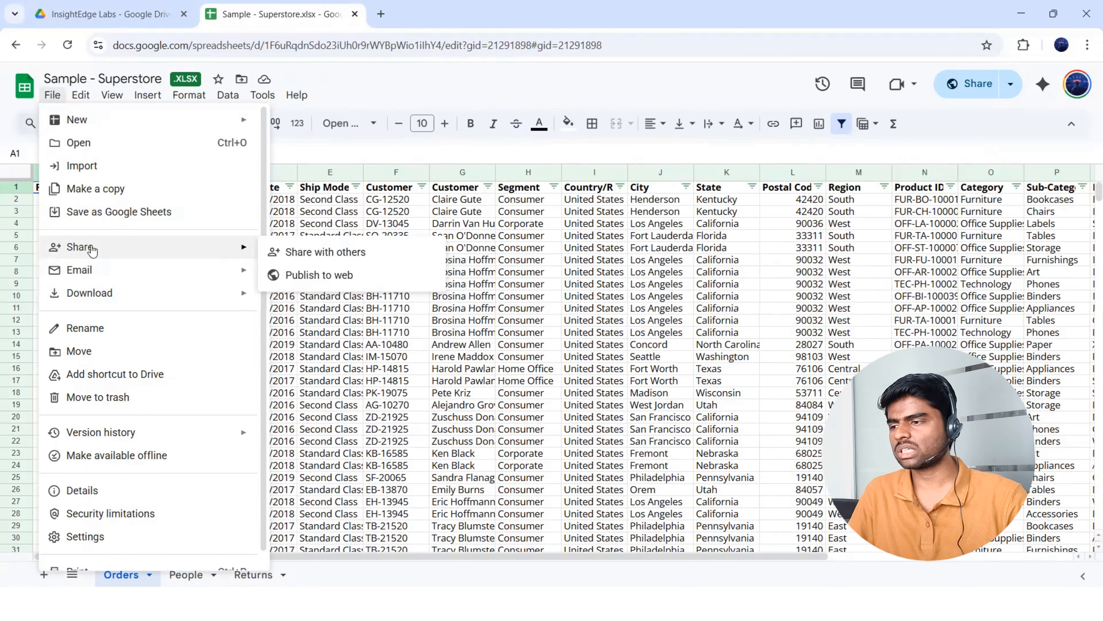
{"action": "left_click", "coordinate": [305, 279]}
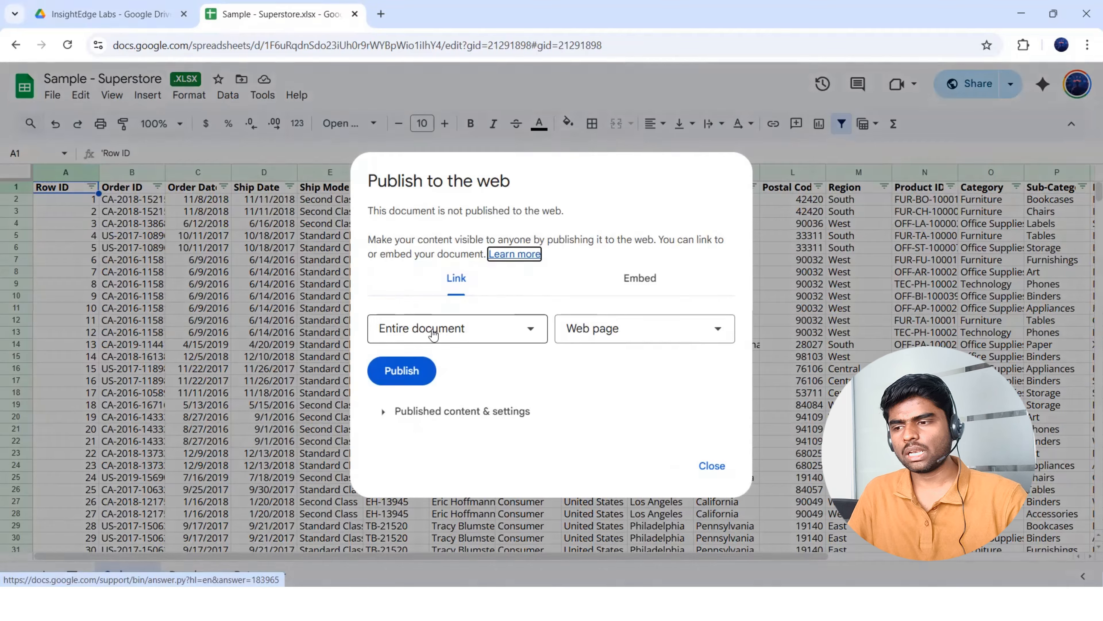
{"action": "left_click", "coordinate": [434, 329]}
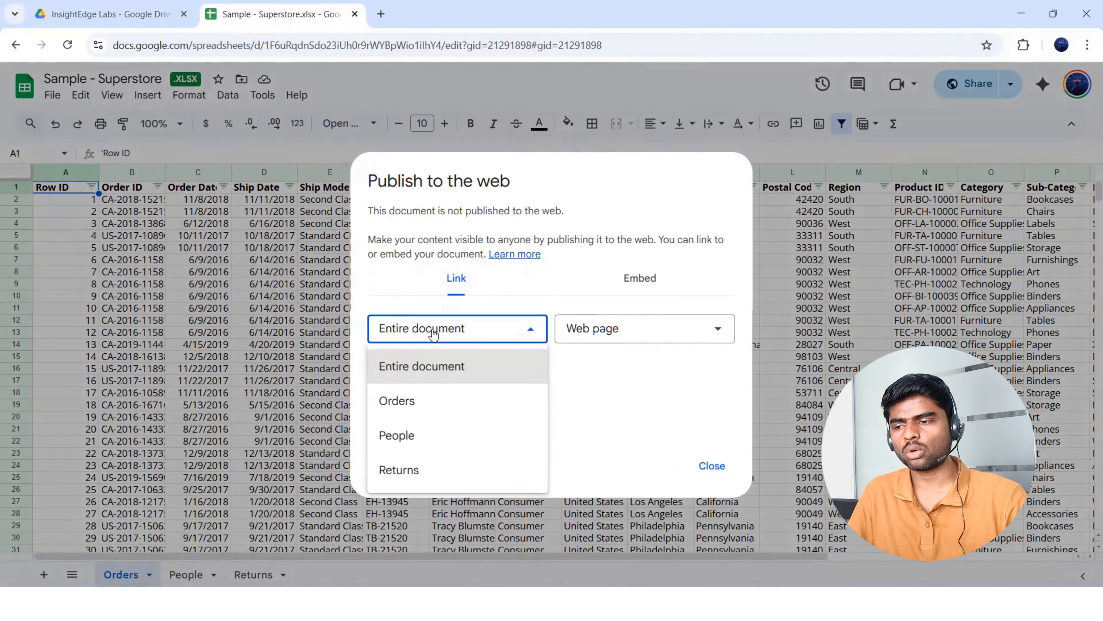
{"action": "left_click", "coordinate": [420, 398]}
{"action": "left_click", "coordinate": [443, 336]}
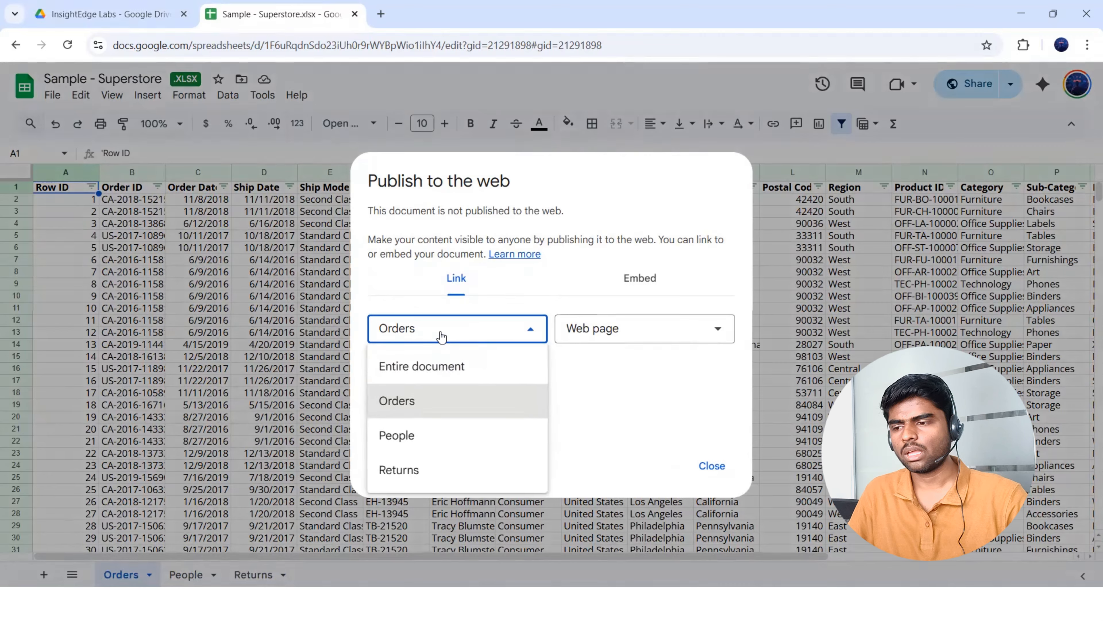
{"action": "left_click", "coordinate": [418, 369]}
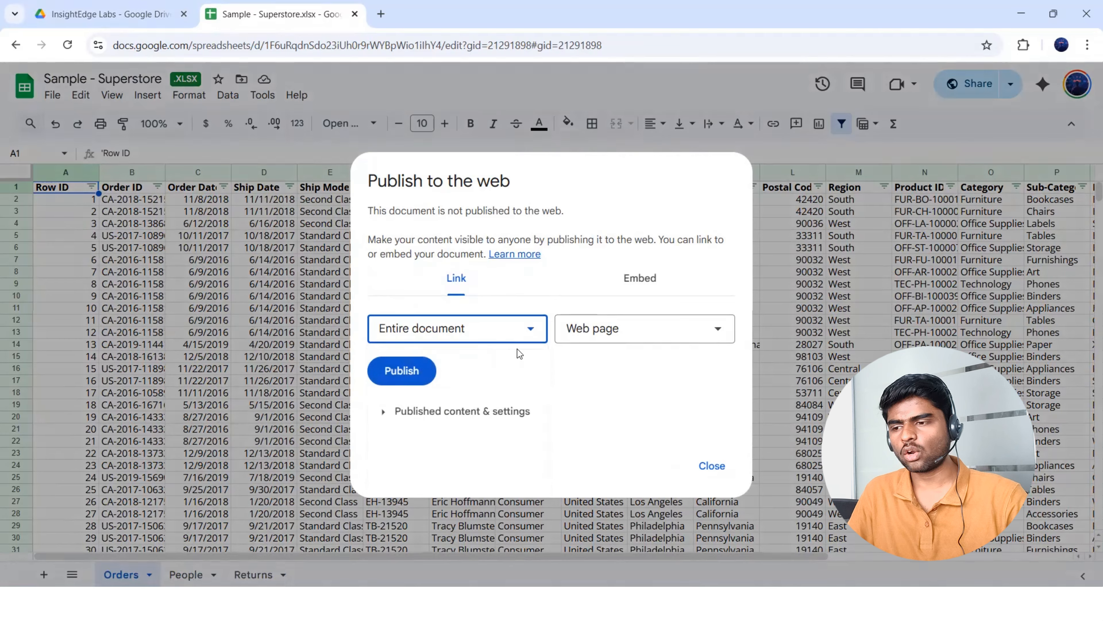
{"action": "left_click", "coordinate": [610, 338]}
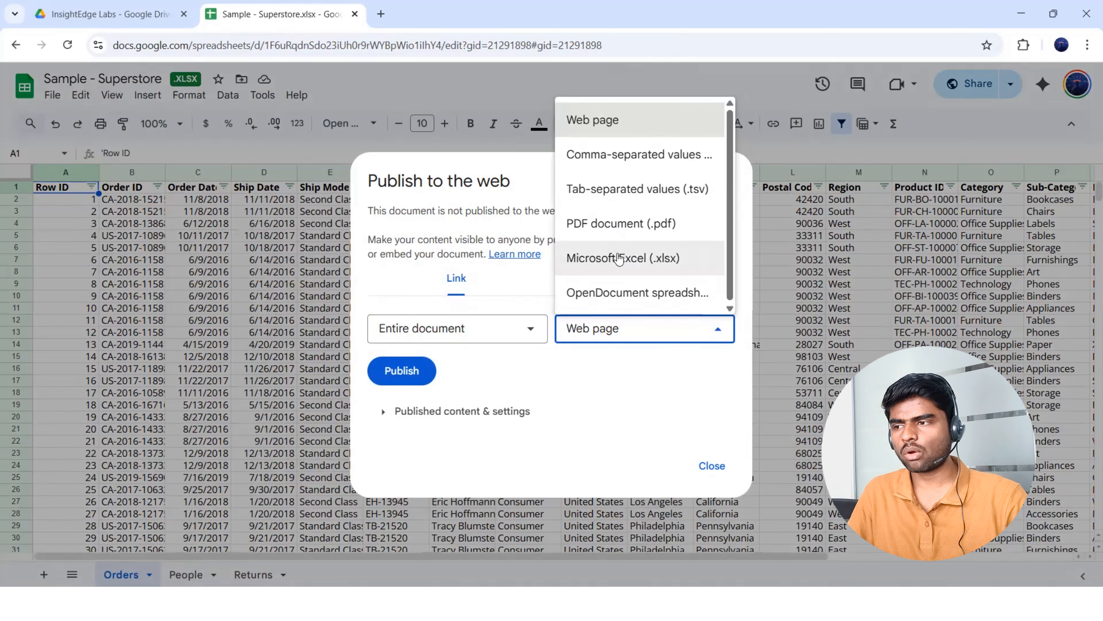
{"action": "left_click", "coordinate": [619, 259]}
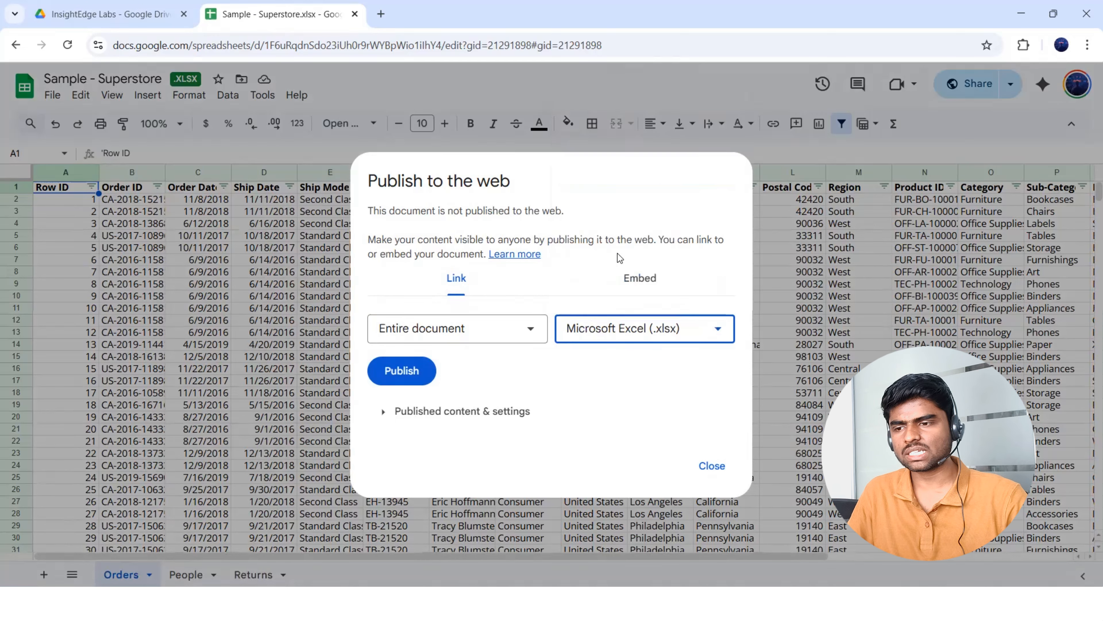
{"action": "left_click", "coordinate": [419, 372]}
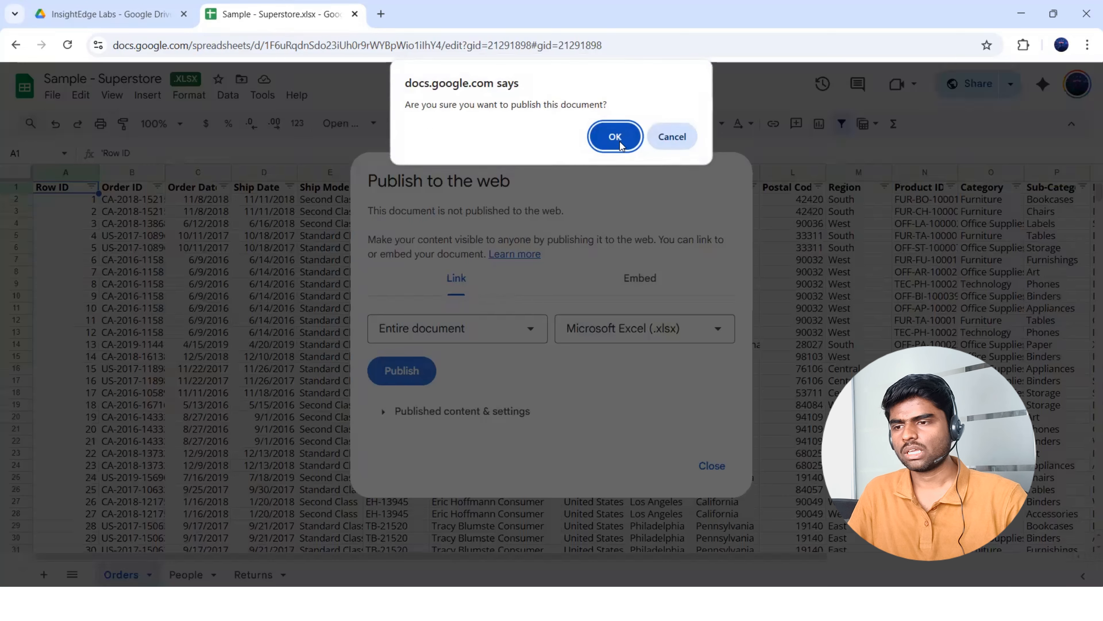
{"action": "left_click", "coordinate": [615, 137]}
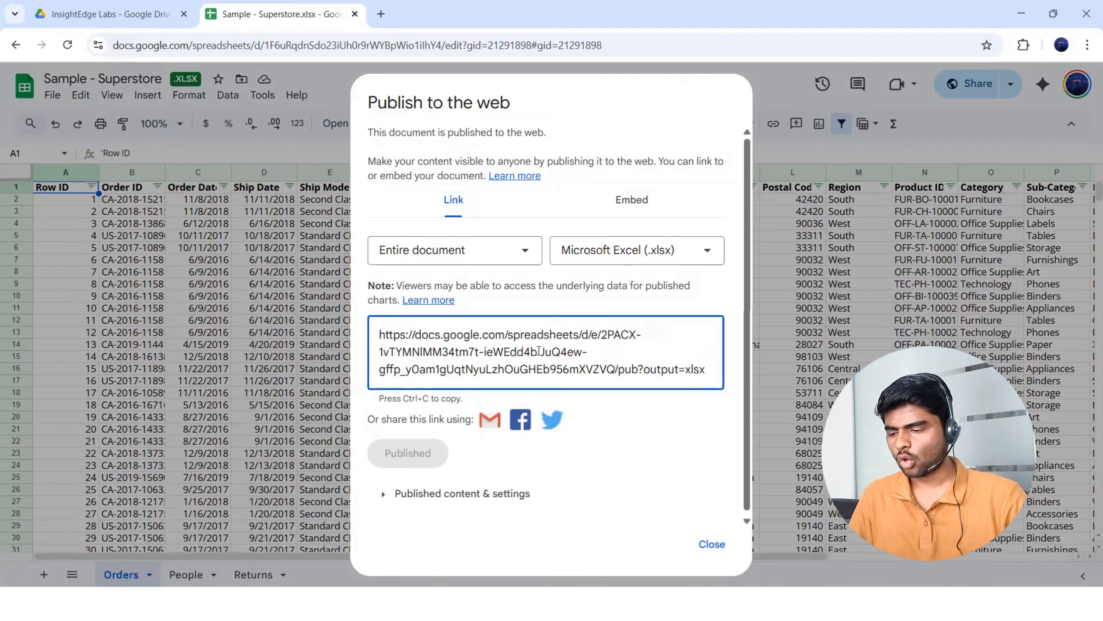
Copy the published spreadsheet link and switch to Power BI Desktop.
{"action": "left_click", "coordinate": [539, 350]}
{"action": "key", "text": "alt+Tab"}
{"action": "key", "text": "alt+Tab"}
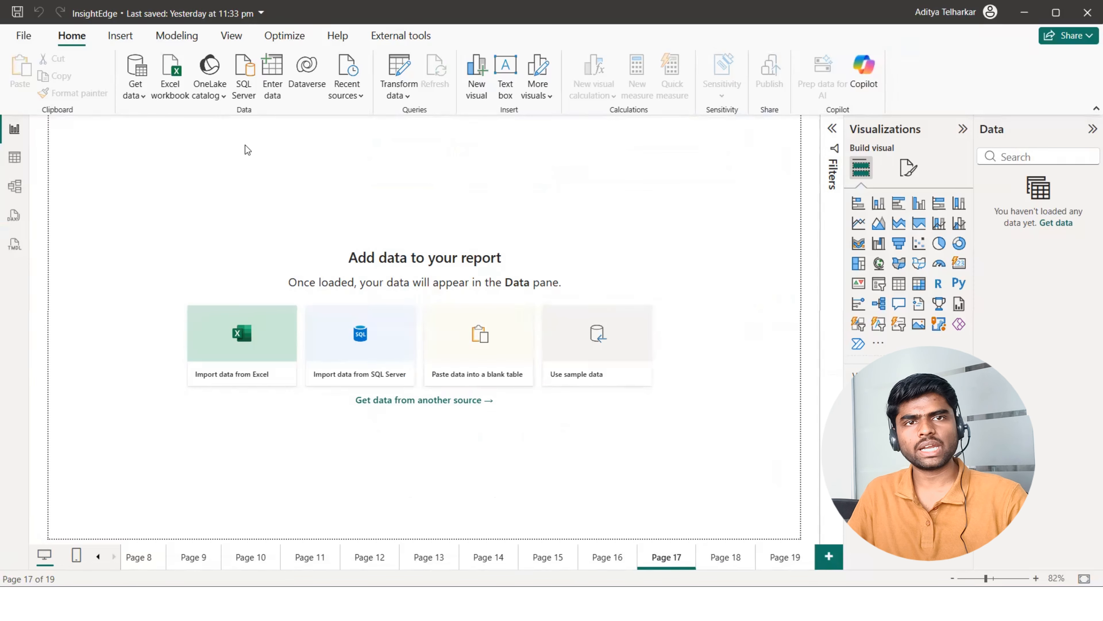
Connect to the published spreadsheet through the Web data source, using the copied link as the basic URL.
{"action": "left_click", "coordinate": [135, 91]}
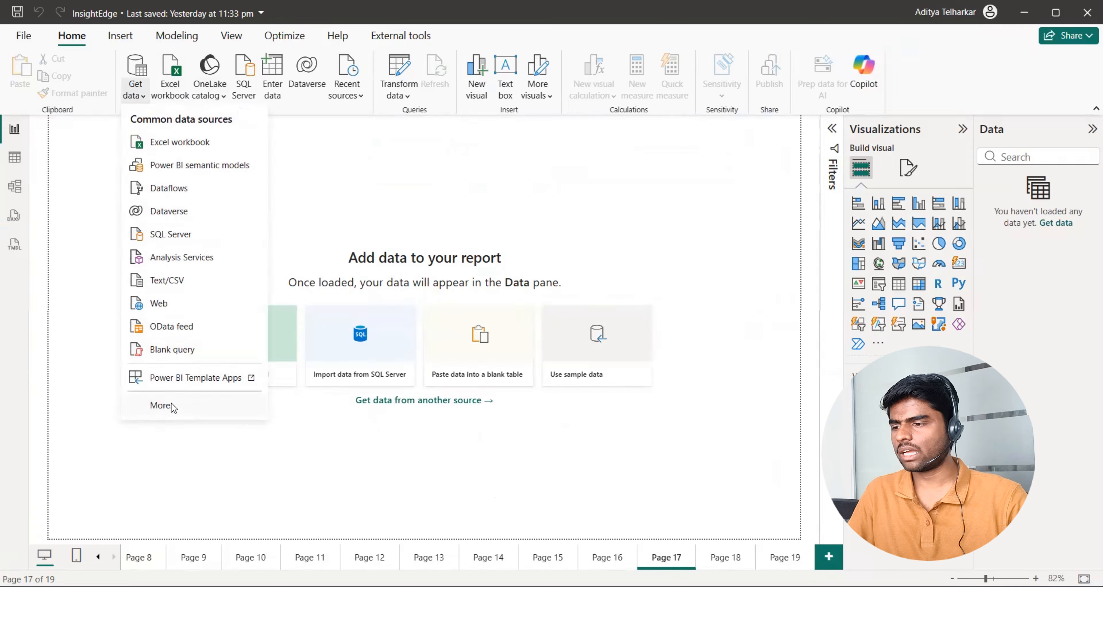
{"action": "left_click", "coordinate": [161, 405]}
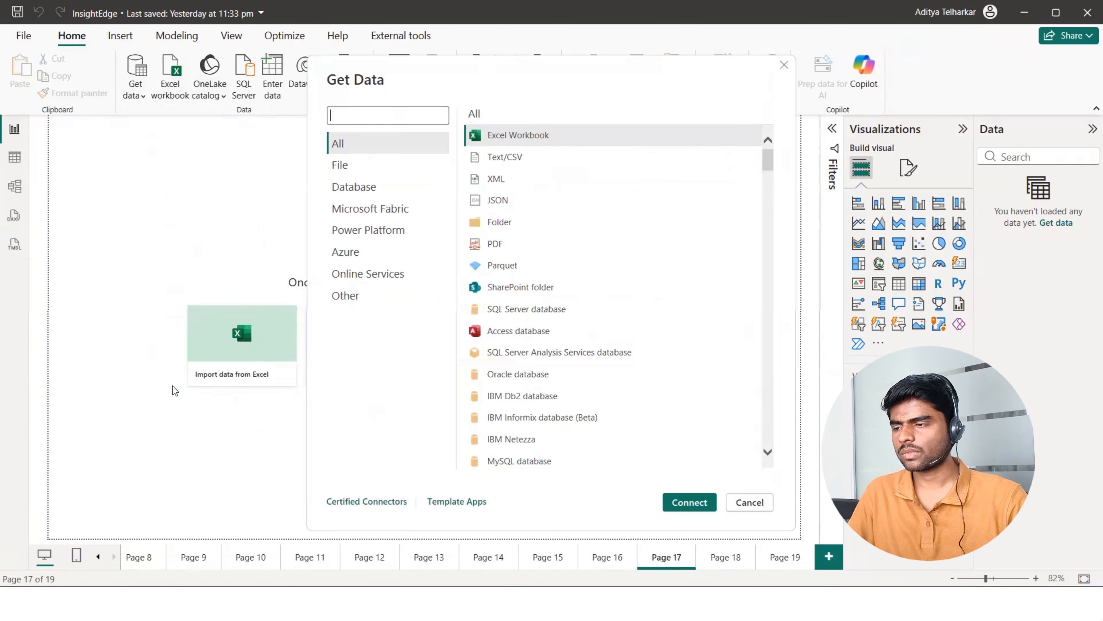
{"action": "left_click", "coordinate": [349, 298]}
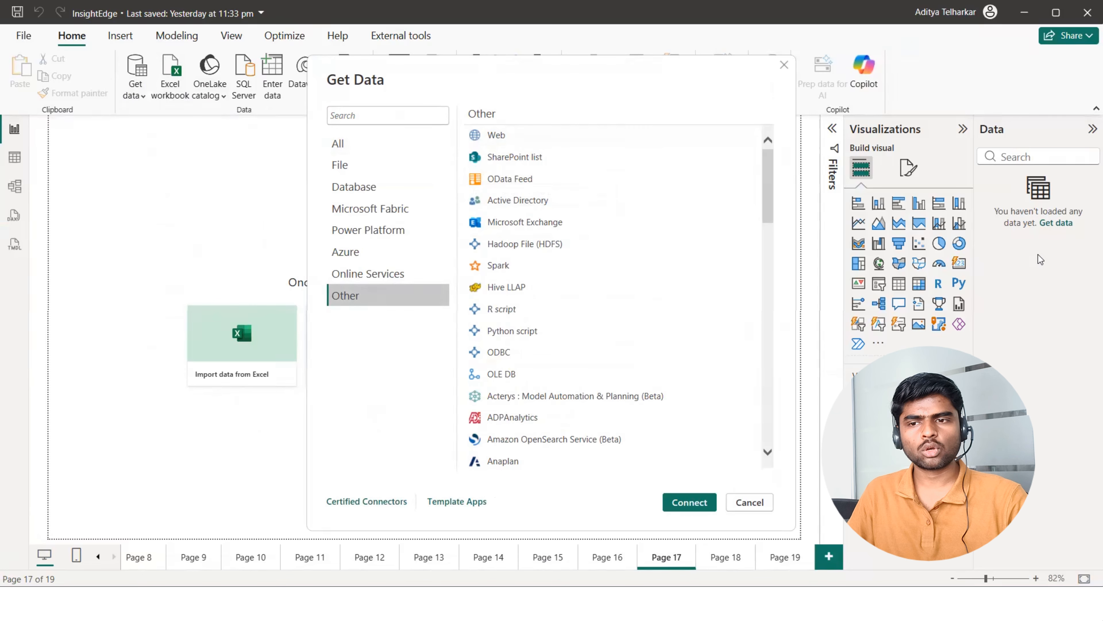
{"action": "left_click", "coordinate": [503, 142]}
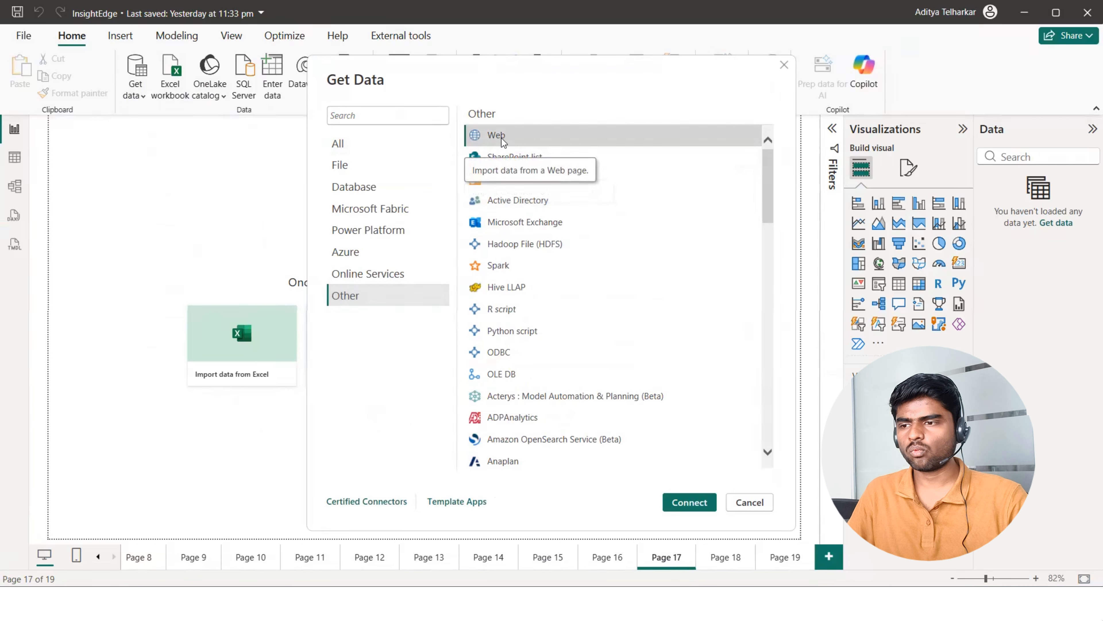
{"action": "left_click", "coordinate": [681, 504]}
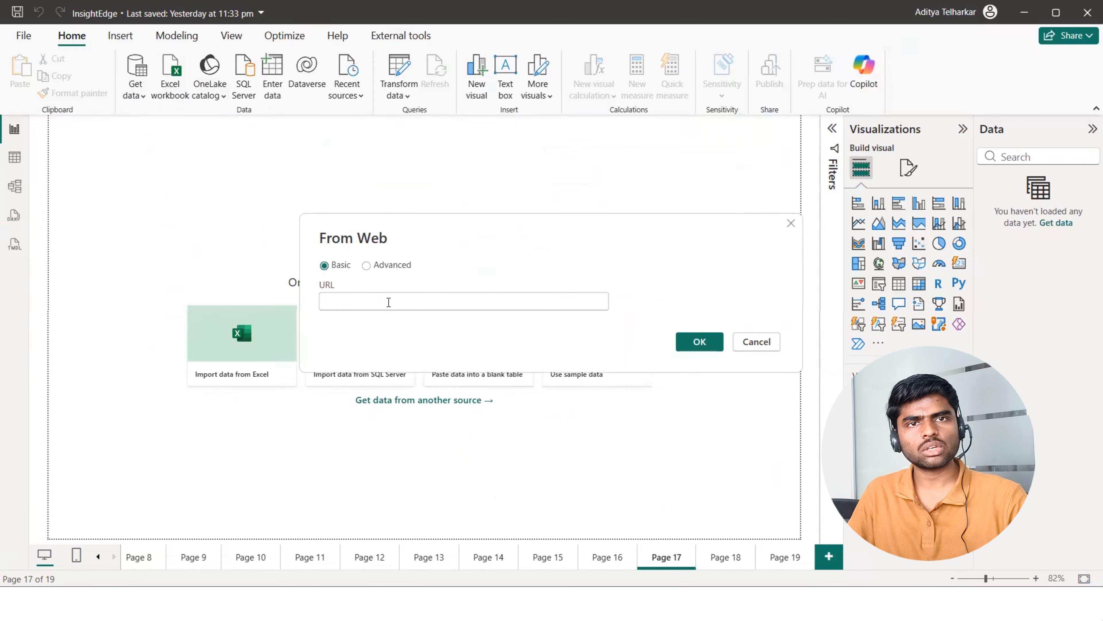
{"action": "left_click", "coordinate": [384, 300]}
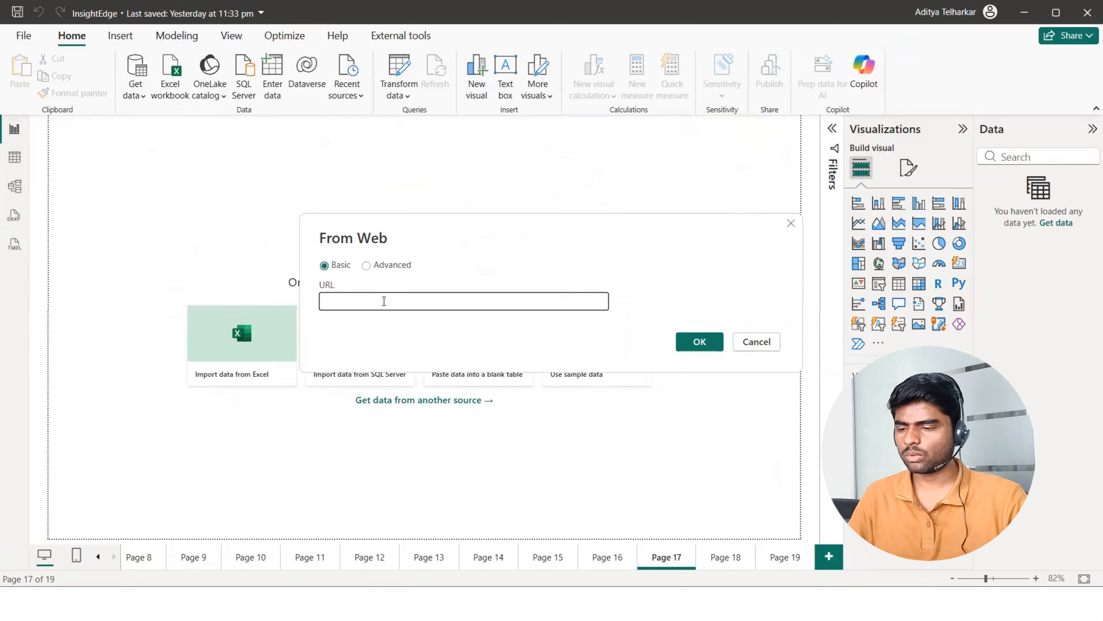
{"action": "key", "text": "ctrl+v"}
{"action": "left_click", "coordinate": [688, 342]}
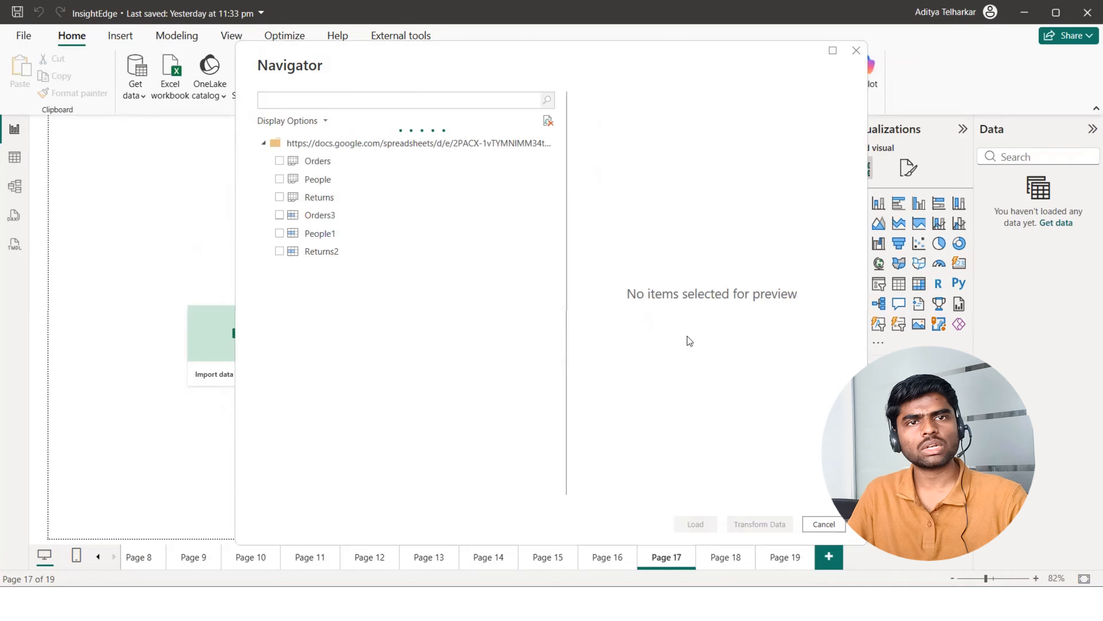
Select the Orders, People and Returns sheets for import and open them in Power Query Editor for transformation.
{"action": "left_click", "coordinate": [286, 164]}
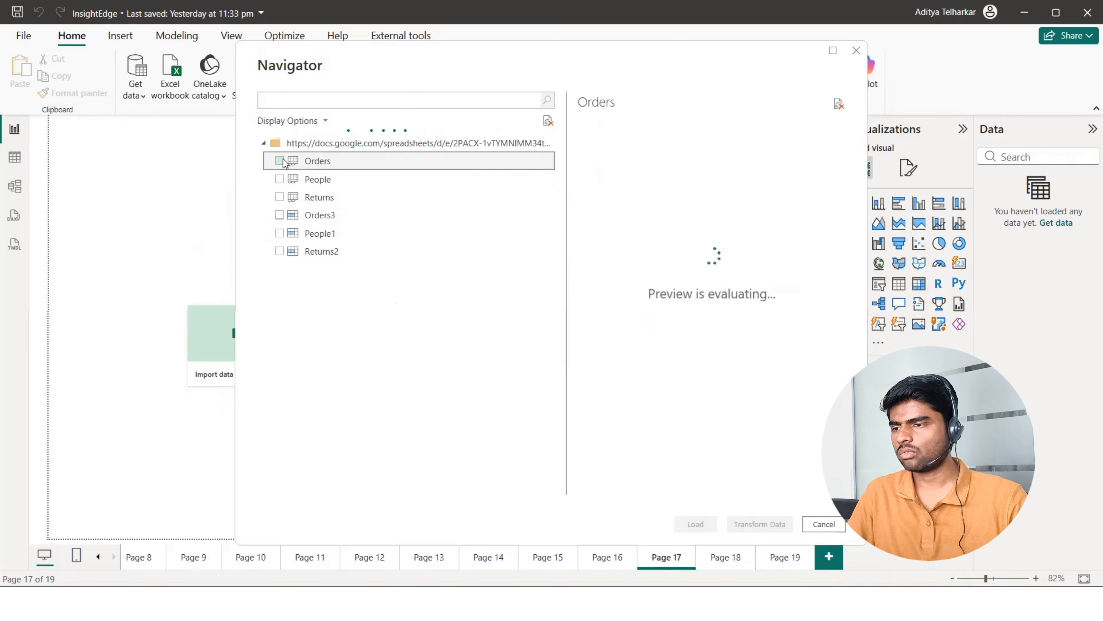
{"action": "left_click", "coordinate": [280, 161]}
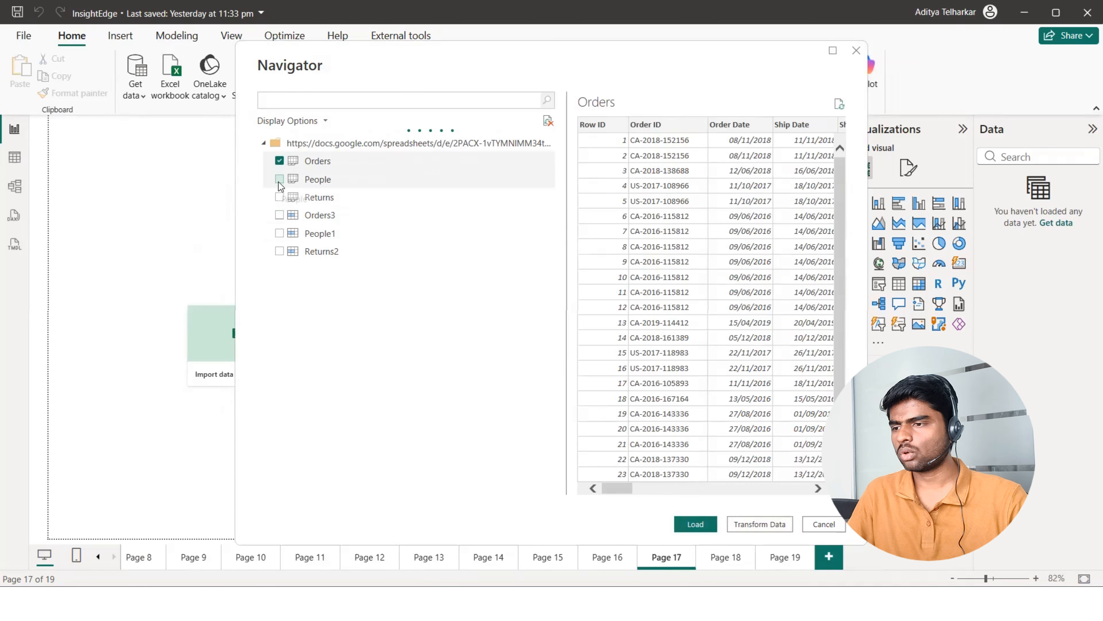
{"action": "left_click", "coordinate": [279, 180]}
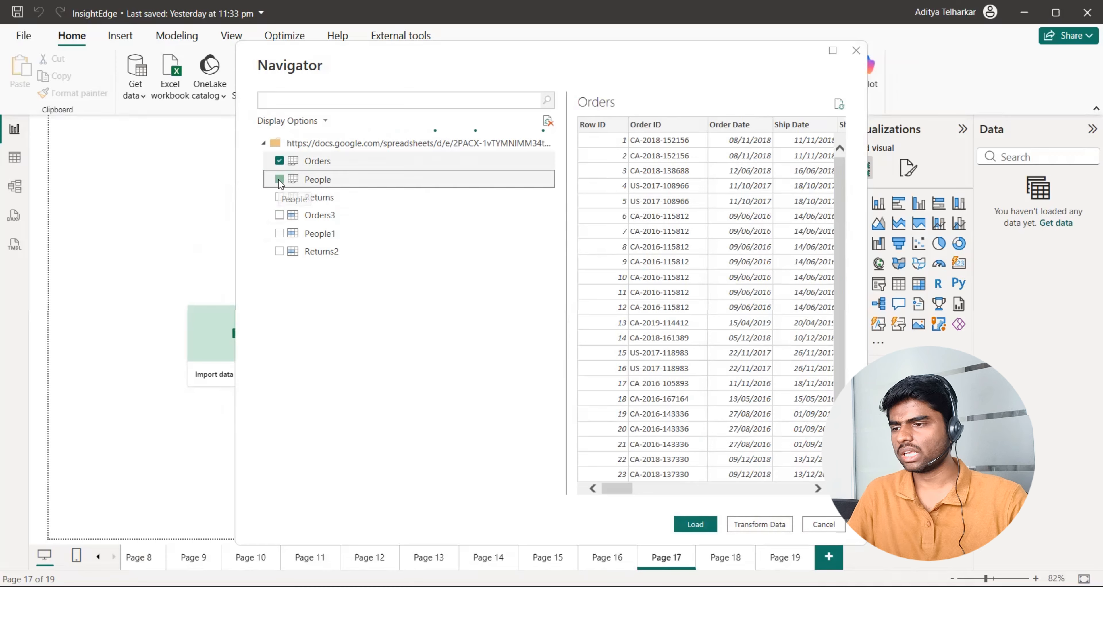
{"action": "left_click", "coordinate": [280, 198]}
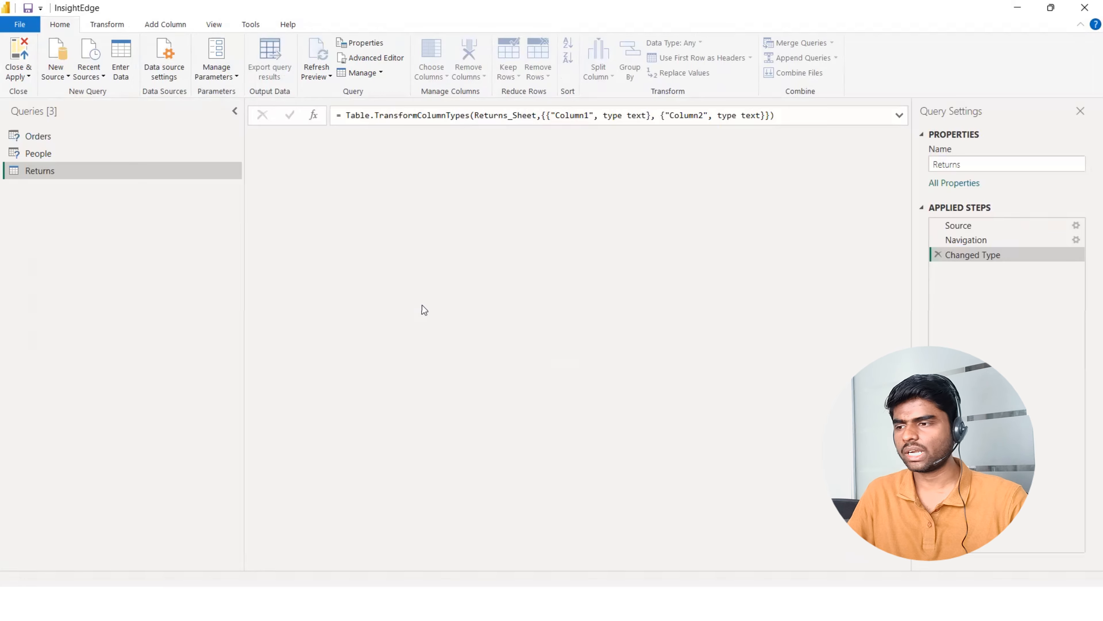
Refresh the data preview of the Orders query.
{"action": "left_click", "coordinate": [44, 144]}
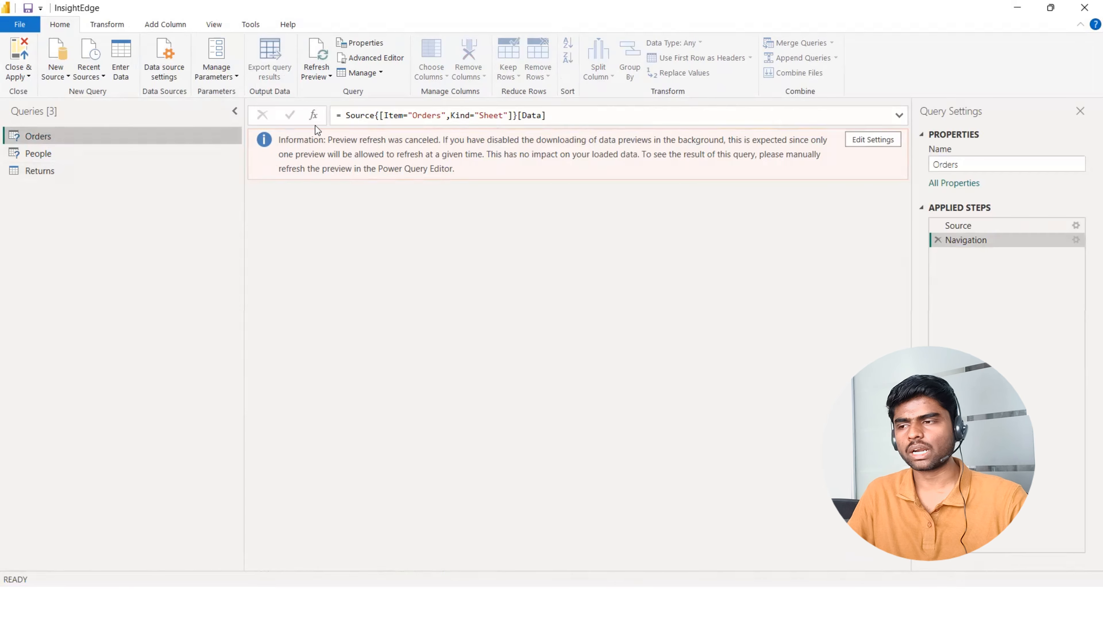
{"action": "left_click", "coordinate": [314, 63]}
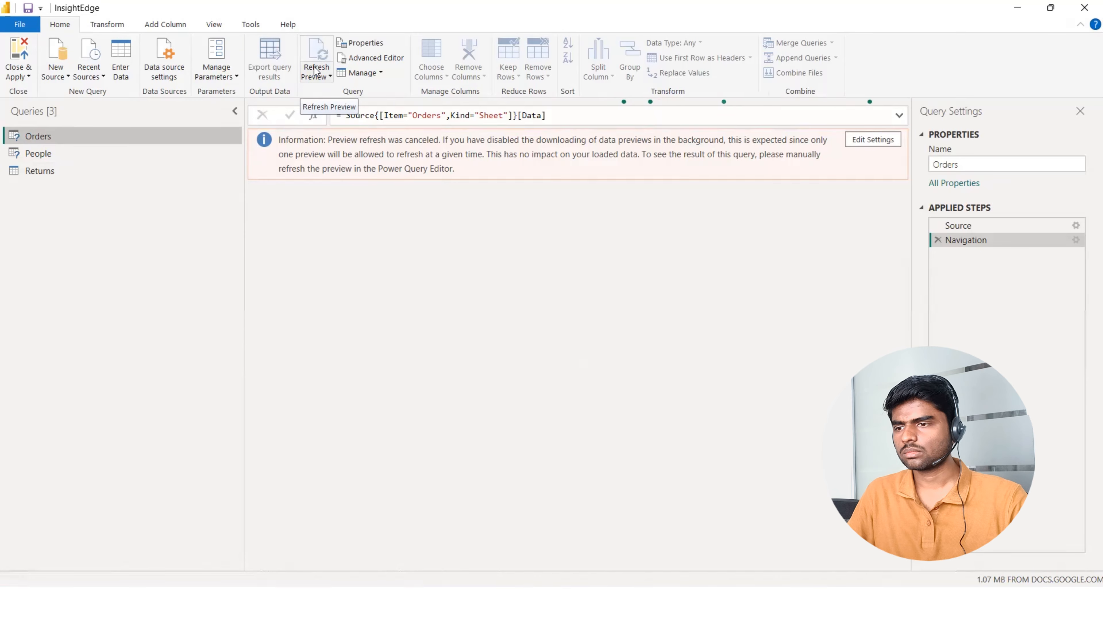
{"action": "left_click", "coordinate": [327, 72]}
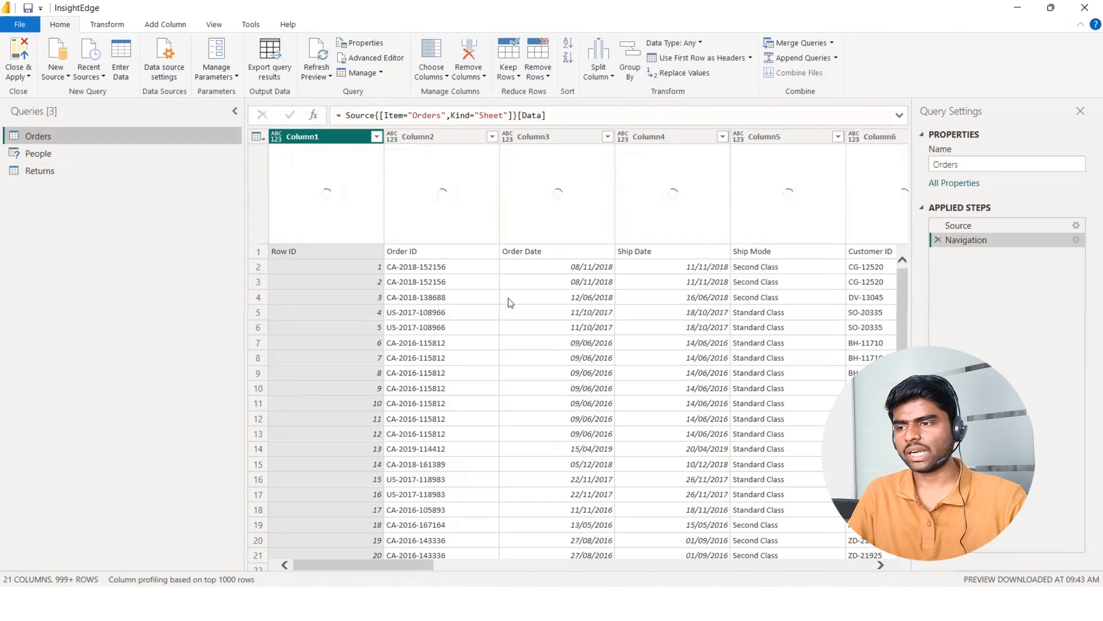
Refresh the data preview of the People query and view the Returns query.
{"action": "left_click", "coordinate": [54, 150]}
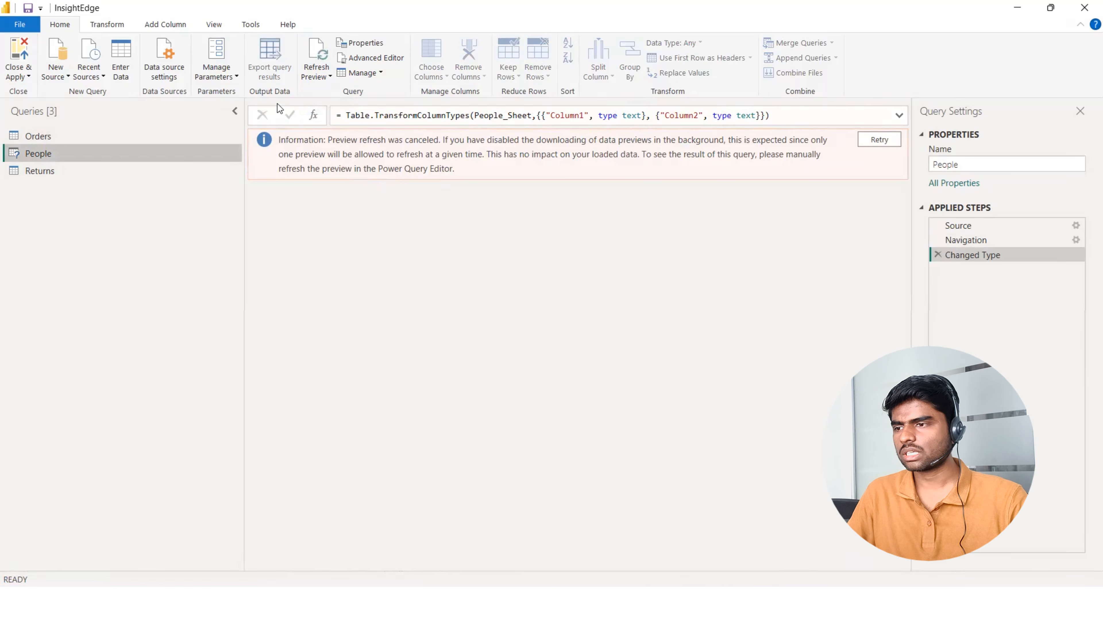
{"action": "left_click", "coordinate": [322, 57]}
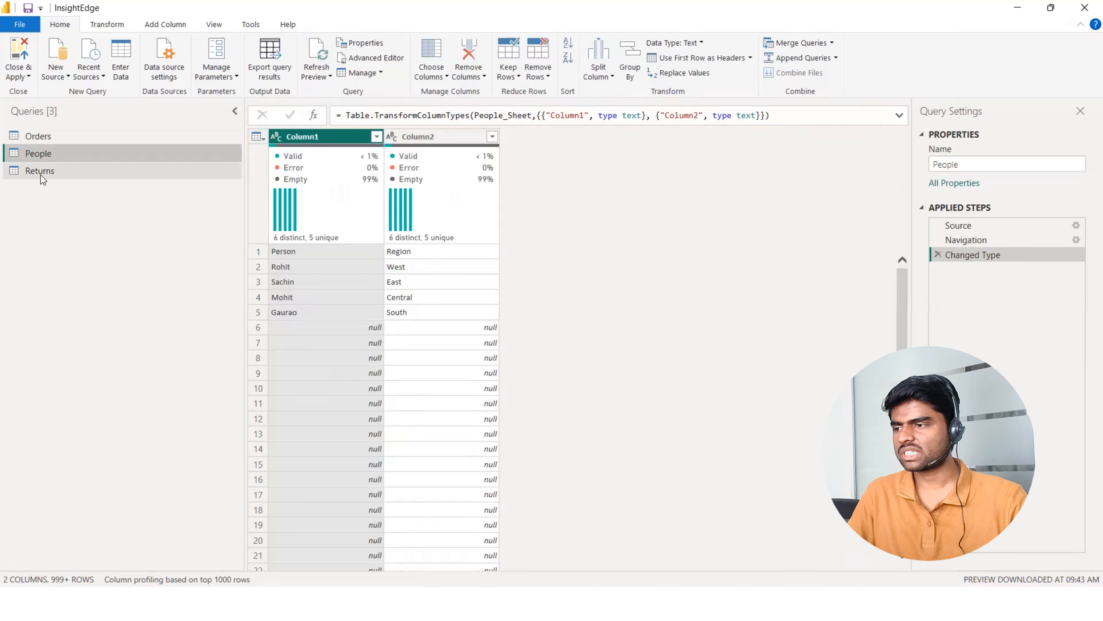
{"action": "left_click", "coordinate": [41, 175]}
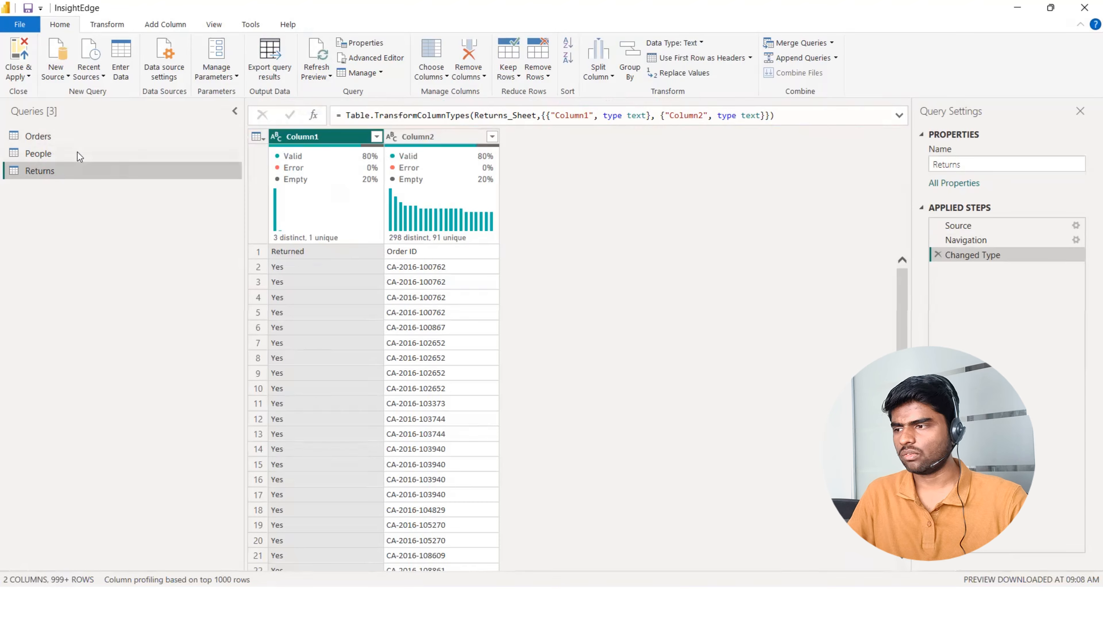
Promote the first row of the Orders query to column headers.
{"action": "left_click", "coordinate": [55, 137]}
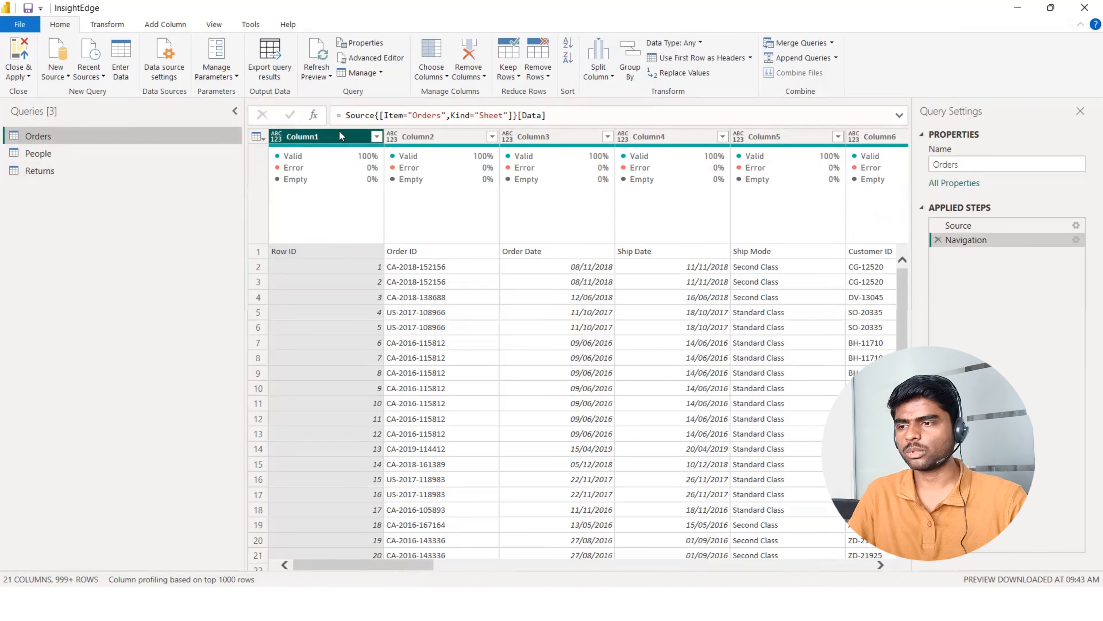
{"action": "left_click", "coordinate": [107, 25]}
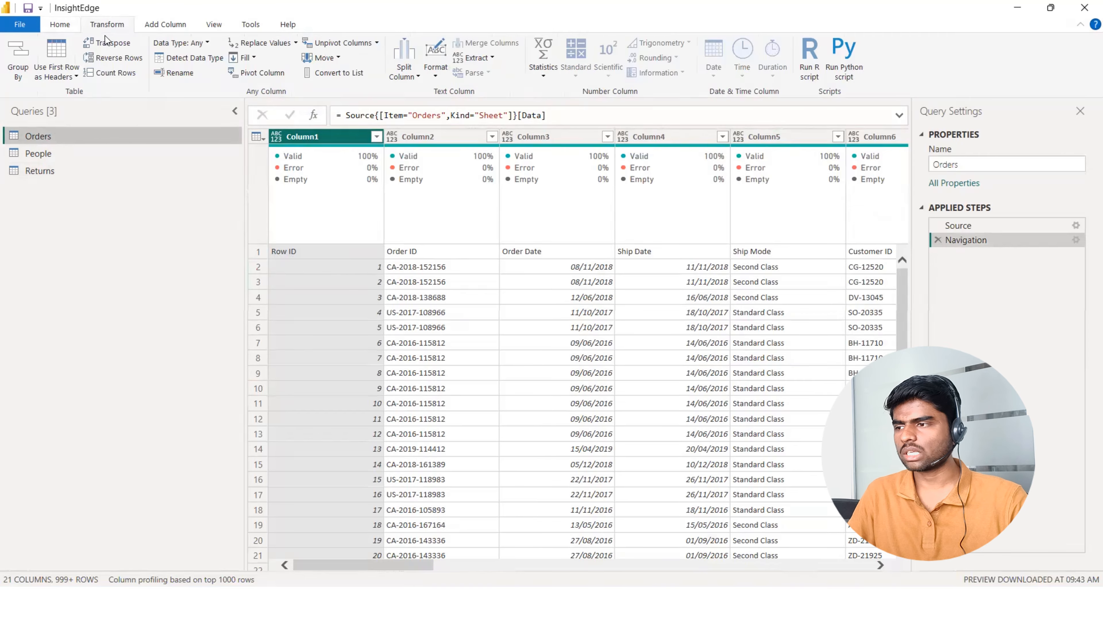
{"action": "left_click", "coordinate": [55, 49]}
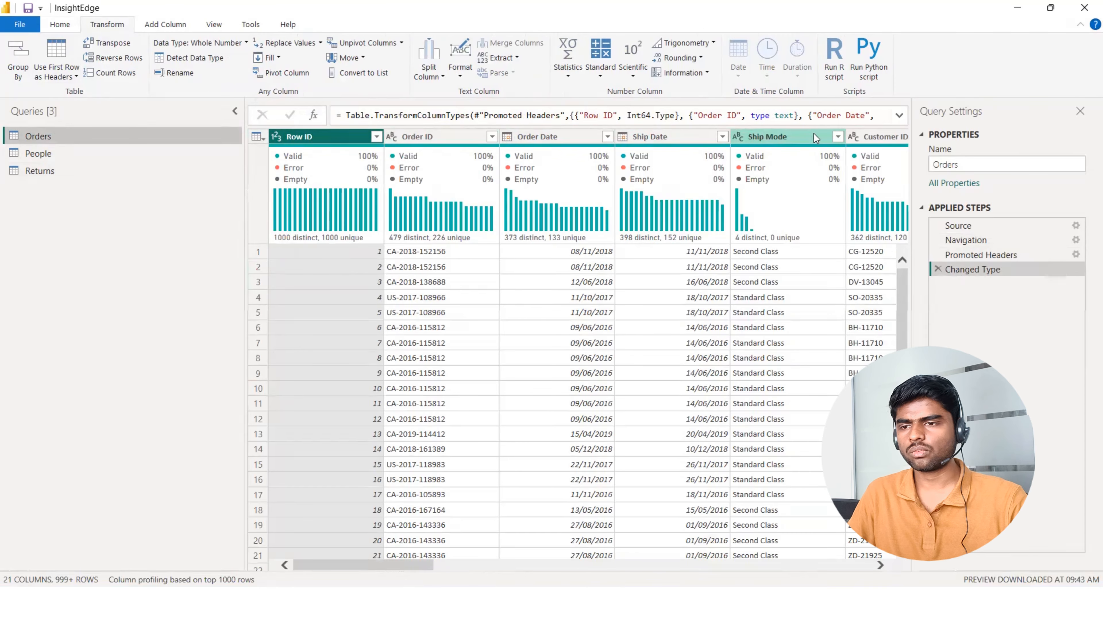
Promote the first row to column headers in both the People and Returns queries.
{"action": "left_click", "coordinate": [51, 155]}
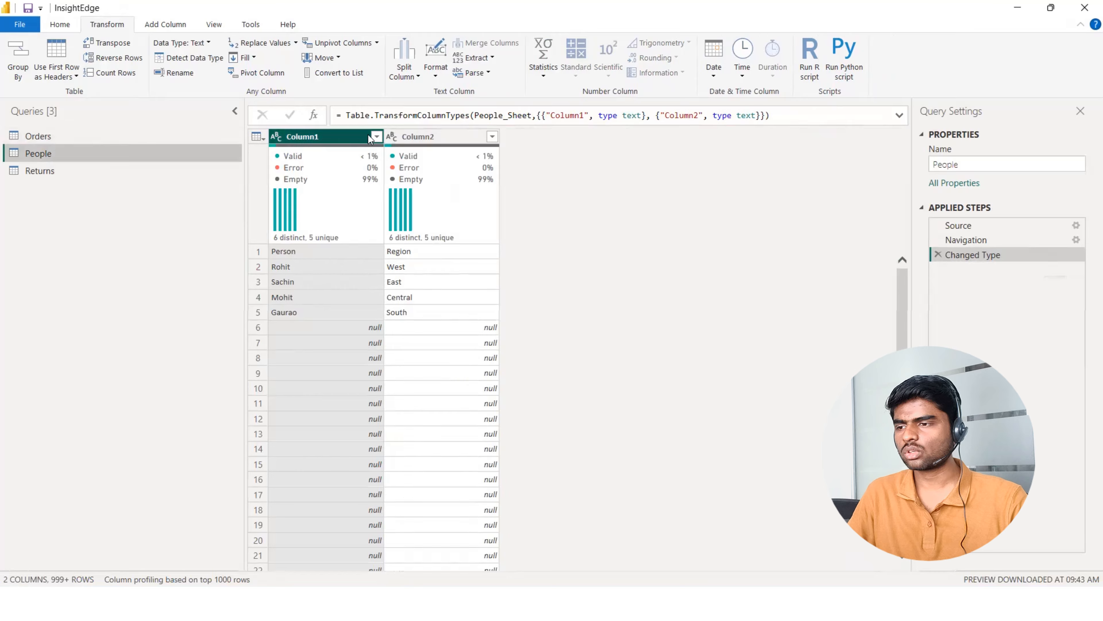
{"action": "left_click", "coordinate": [55, 57]}
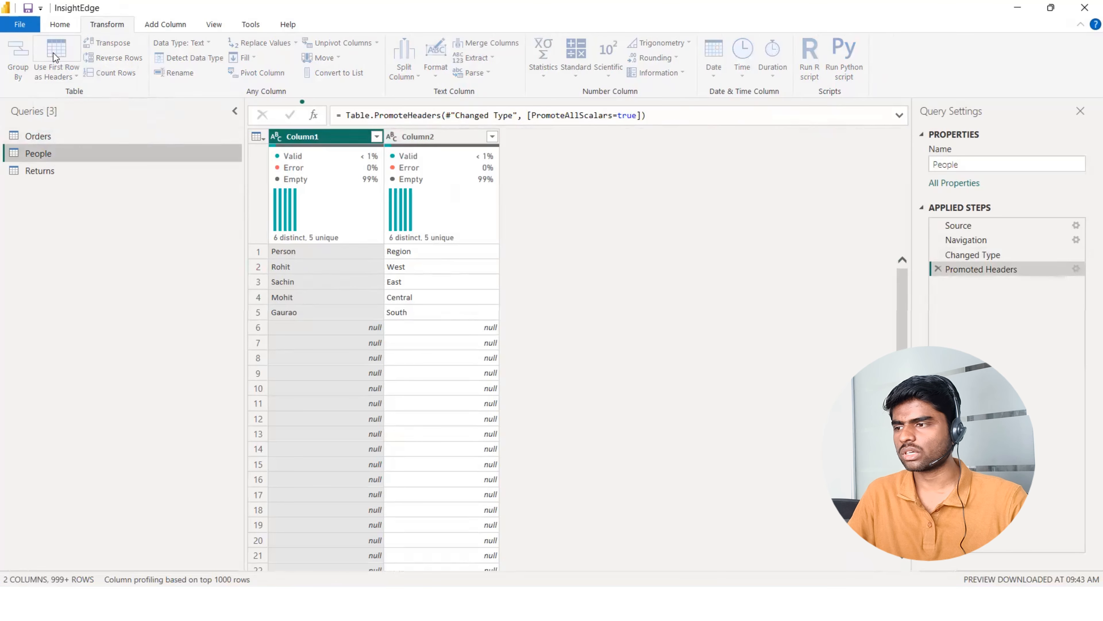
{"action": "left_click", "coordinate": [43, 171]}
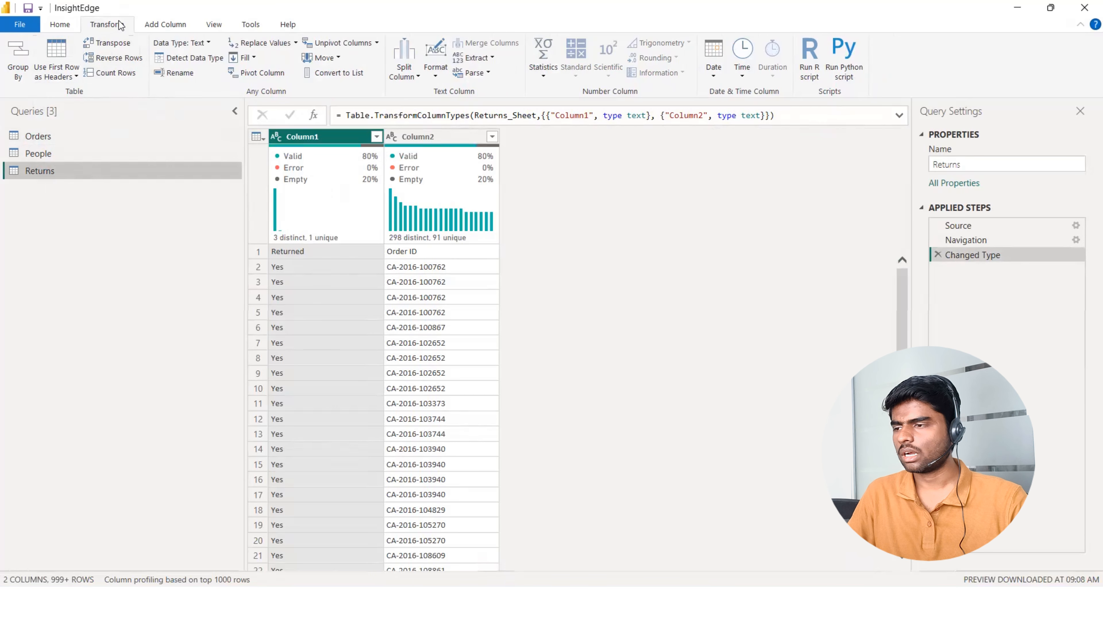
{"action": "left_click", "coordinate": [60, 54]}
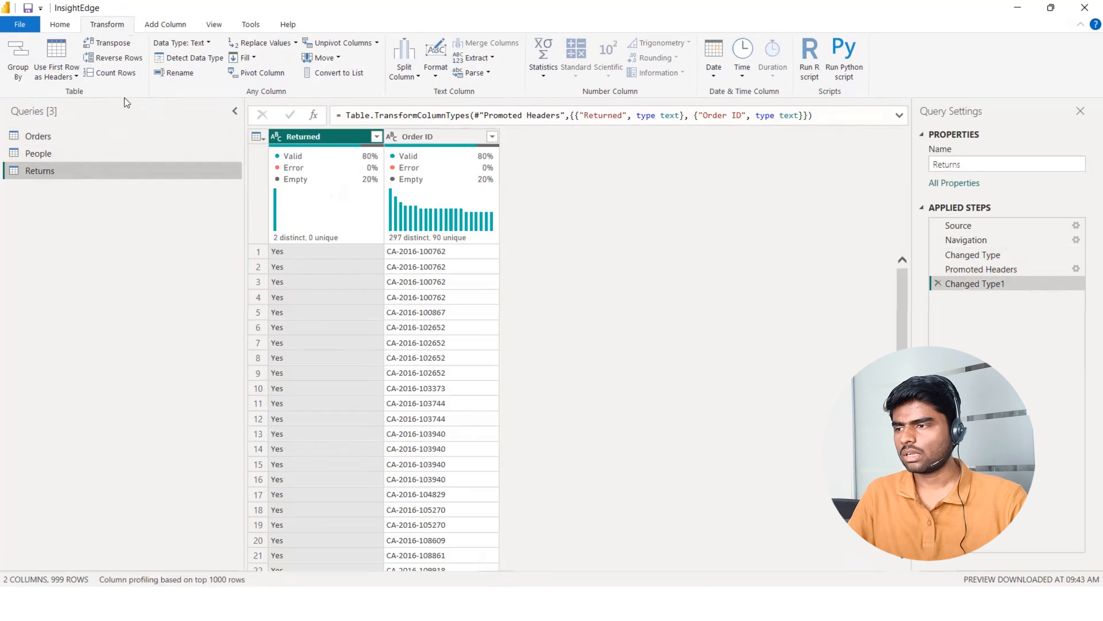
Close the query editor, applying the changes to the data model, and show the loaded Orders data in Table view.
{"action": "left_click", "coordinate": [63, 25]}
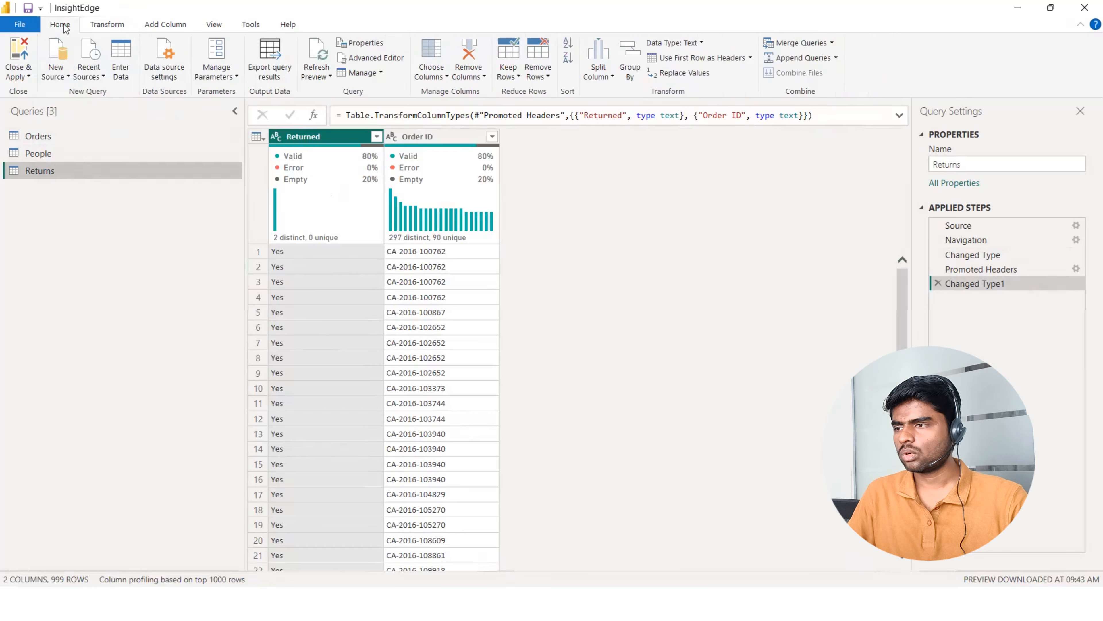
{"action": "left_click", "coordinate": [20, 63]}
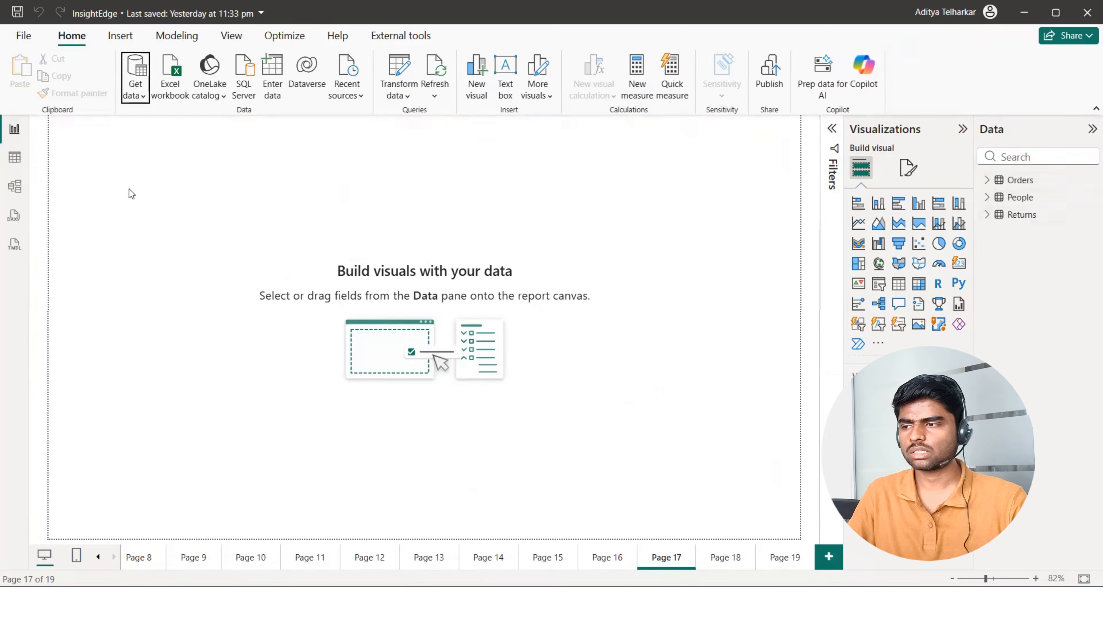
{"action": "left_click", "coordinate": [19, 161]}
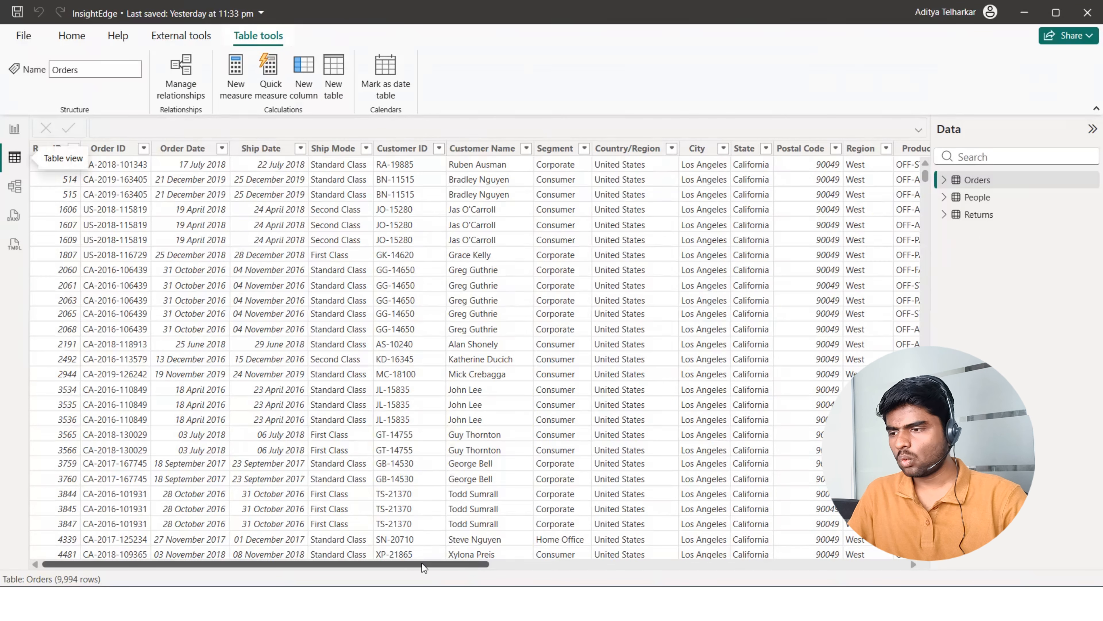
Switch to the Sample - Superstore workbook in Google Sheets and set the Quantity of Row ID 1 in the Orders sheet to 2000.
{"action": "key", "text": "alt+Tab"}
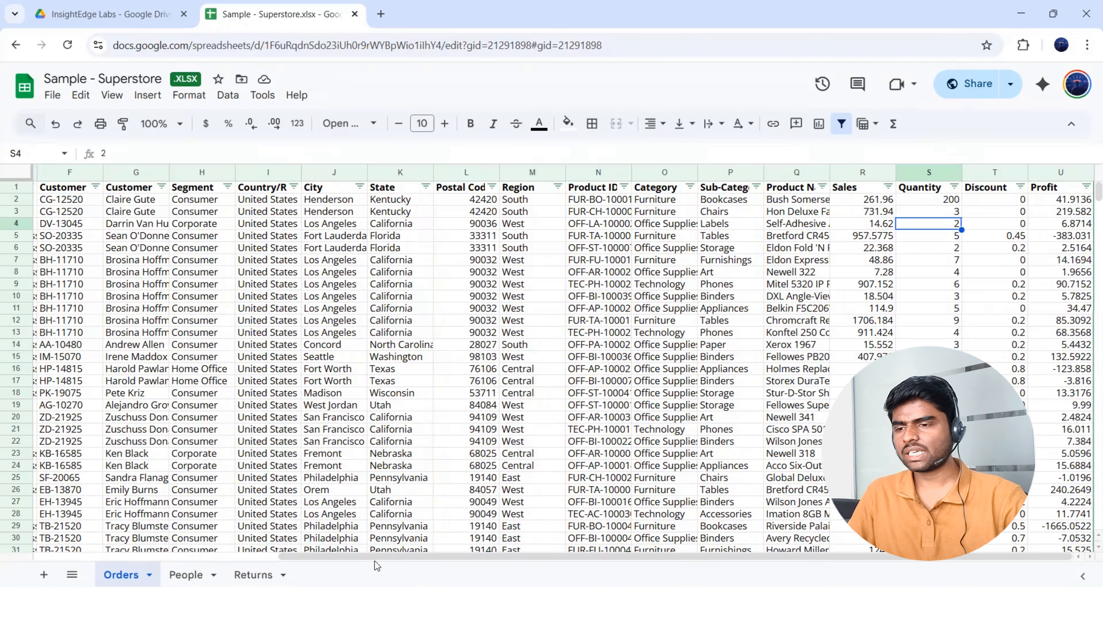
{"action": "left_click_drag", "start_coordinate": [347, 558], "coordinate": [104, 558]}
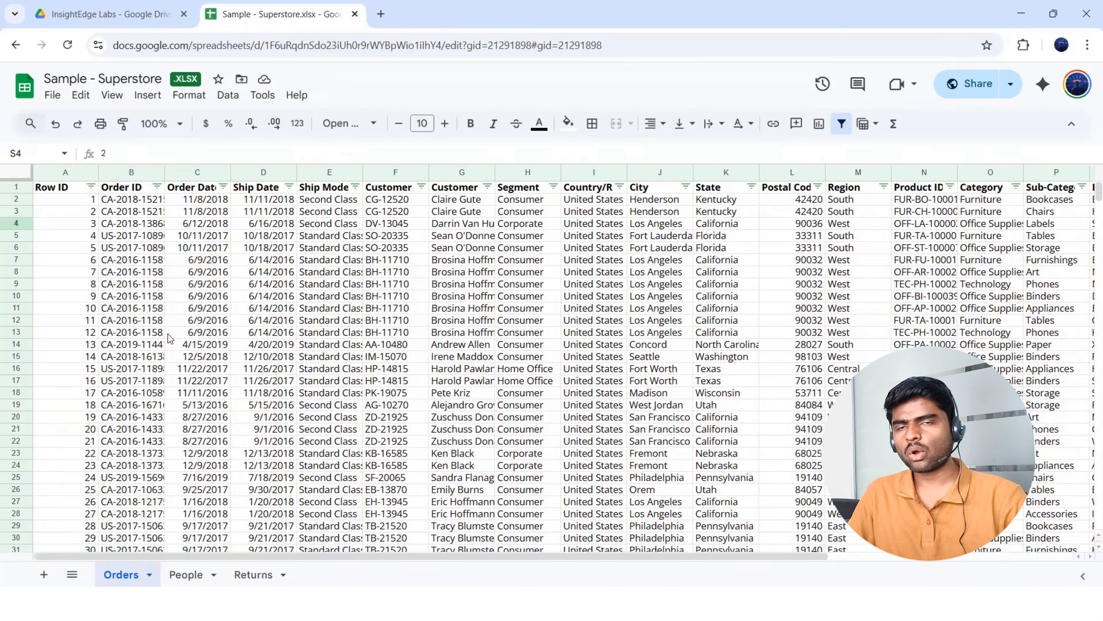
{"action": "left_click", "coordinate": [15, 200]}
{"action": "left_click_drag", "start_coordinate": [322, 555], "coordinate": [817, 579]}
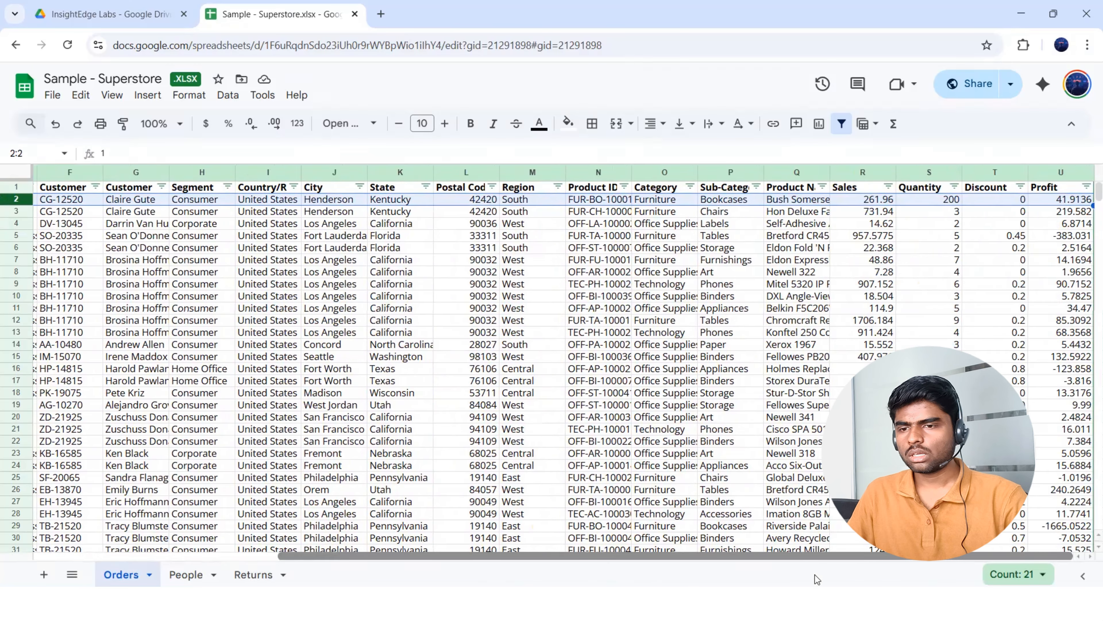
{"action": "left_click", "coordinate": [951, 200]}
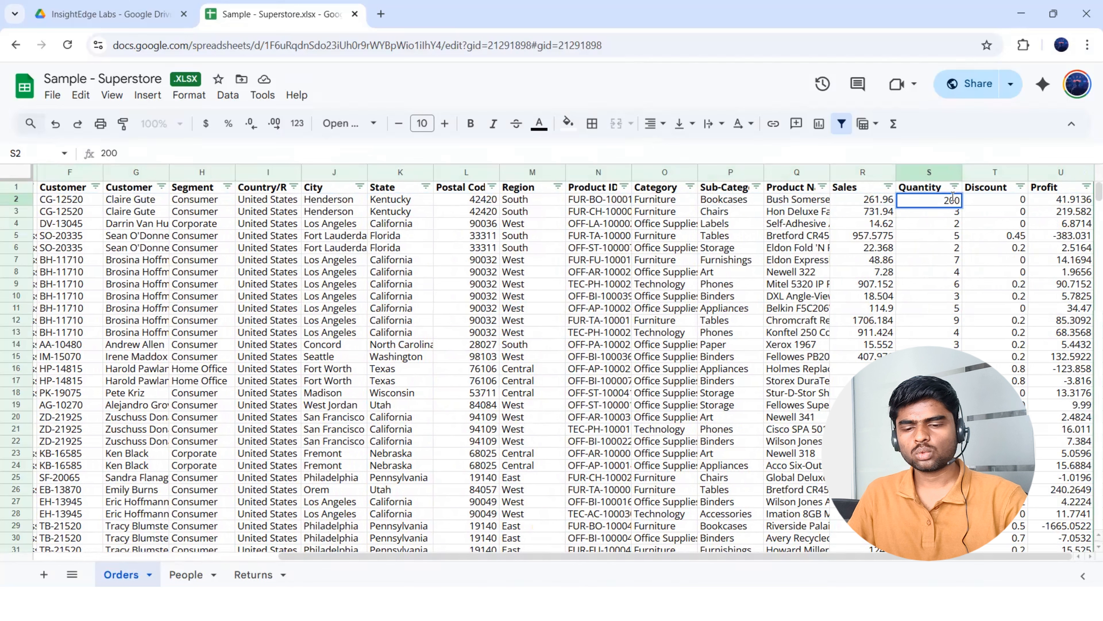
{"action": "type", "text": "0"}
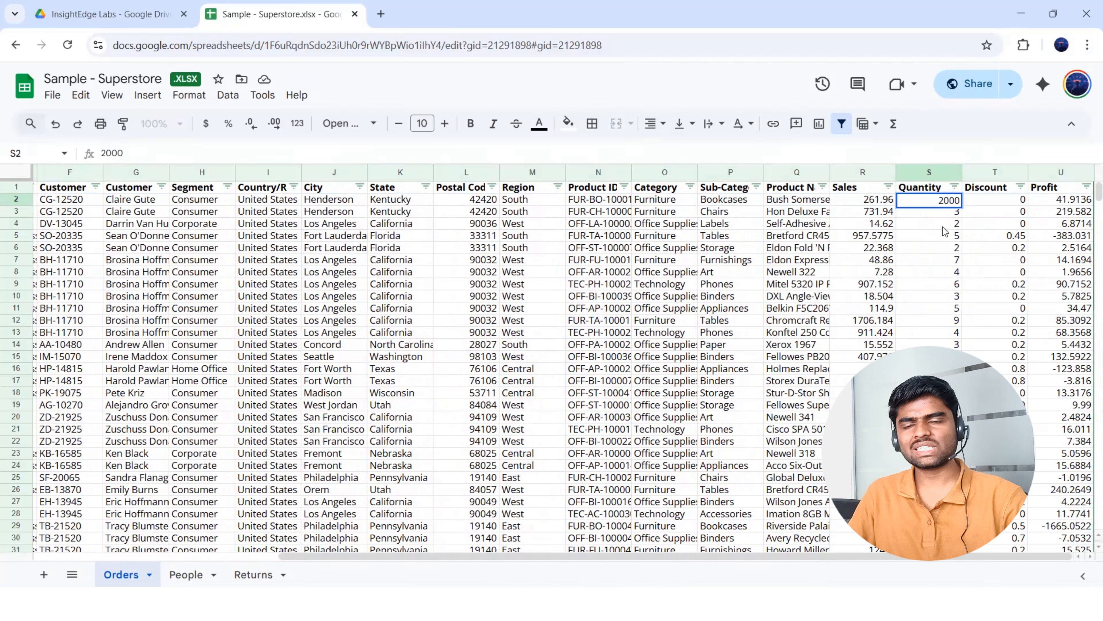
{"action": "left_click", "coordinate": [944, 227]}
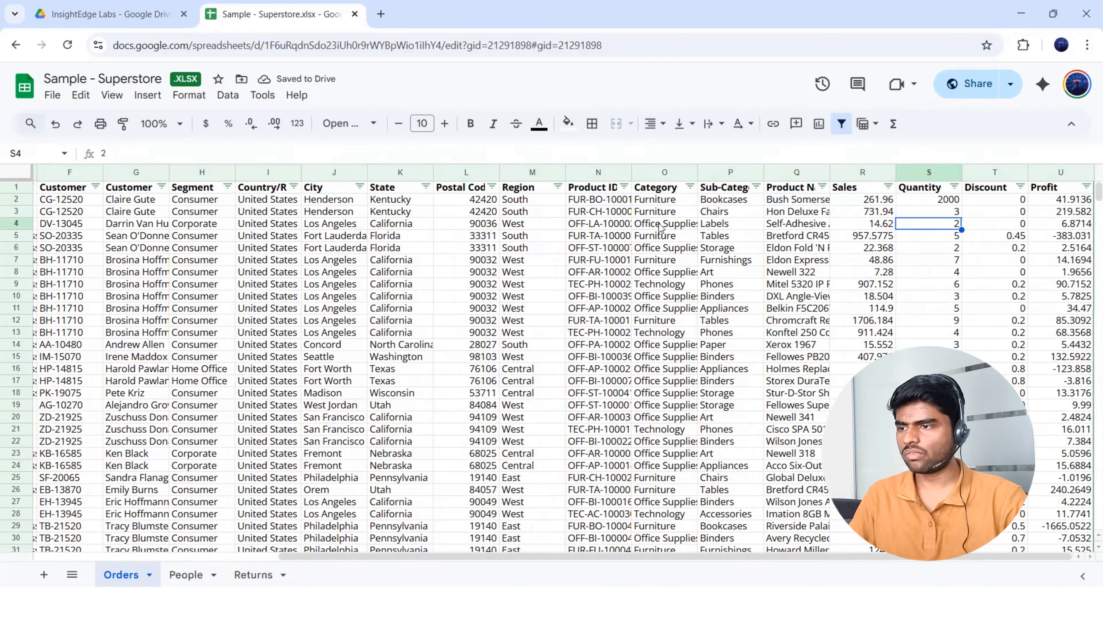
{"action": "left_click", "coordinate": [769, 202]}
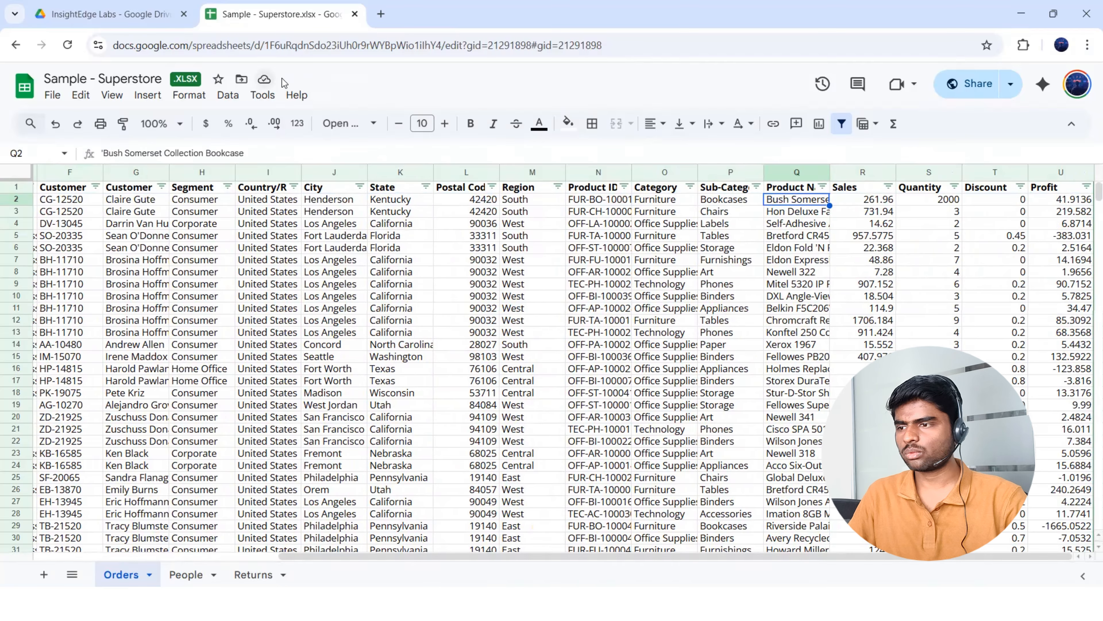
Switch back to Power BI Desktop and refresh the data of all imported tables.
{"action": "key", "text": "alt+Tab"}
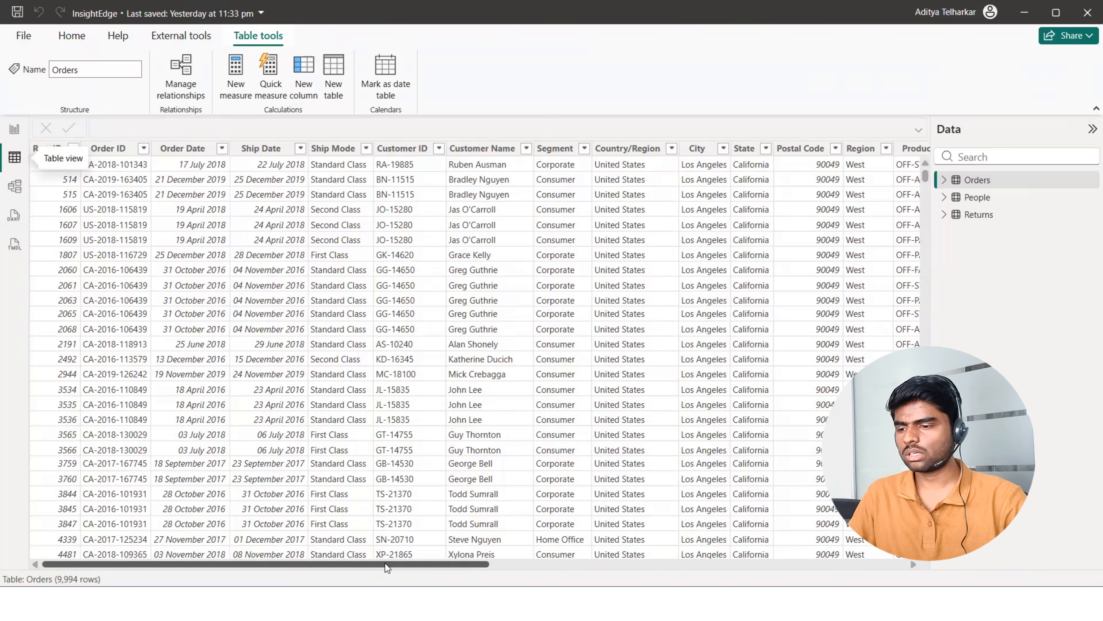
{"action": "left_click_drag", "start_coordinate": [386, 563], "coordinate": [112, 511]}
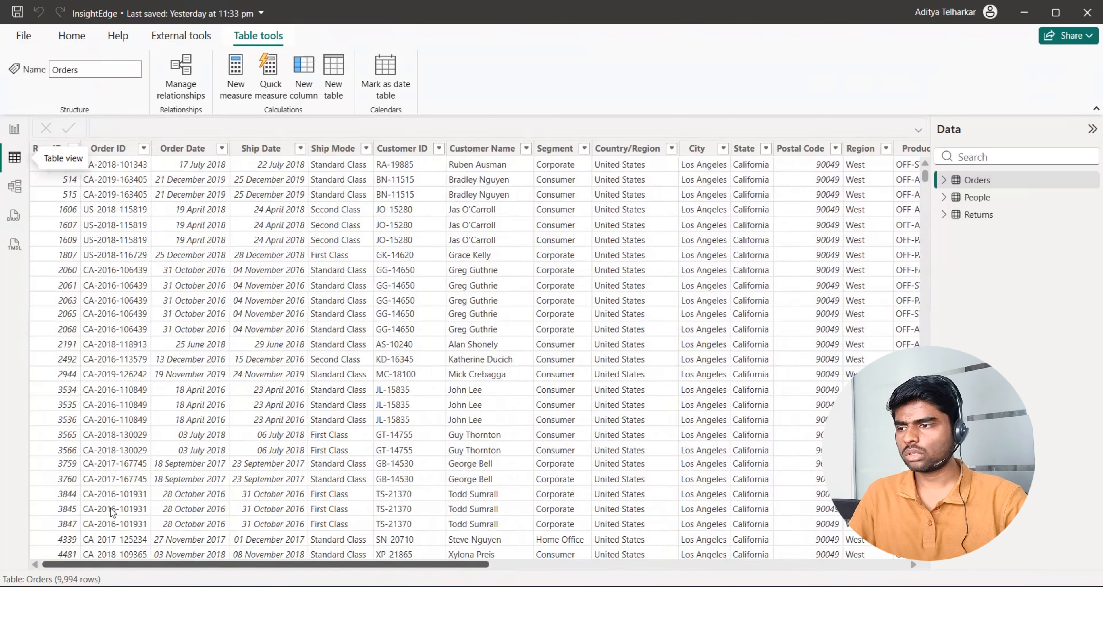
{"action": "left_click", "coordinate": [73, 36]}
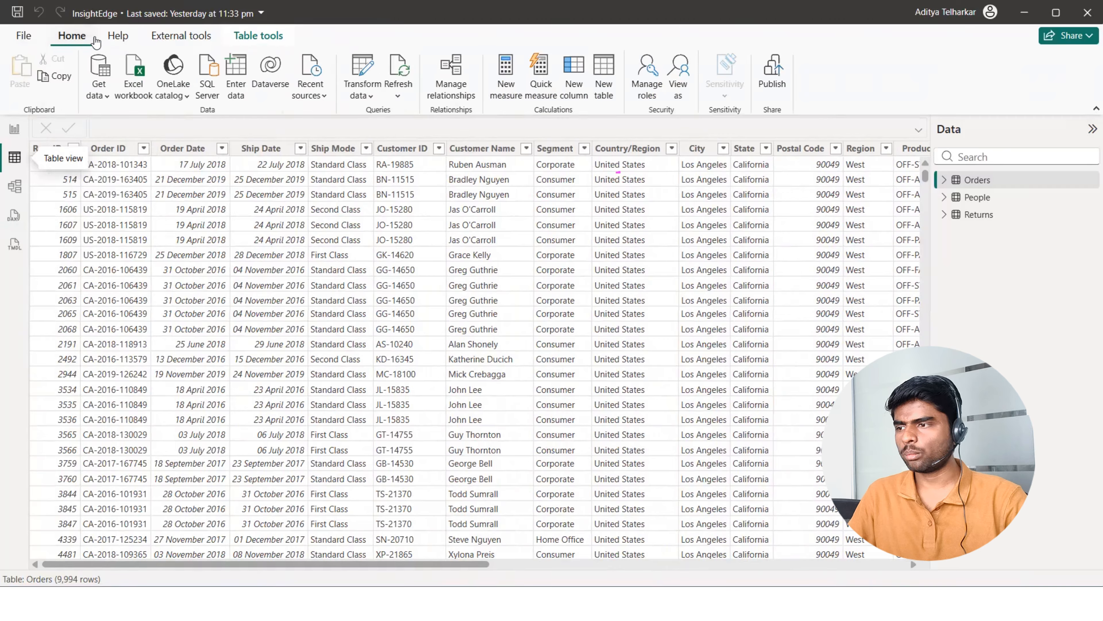
{"action": "left_click", "coordinate": [407, 72]}
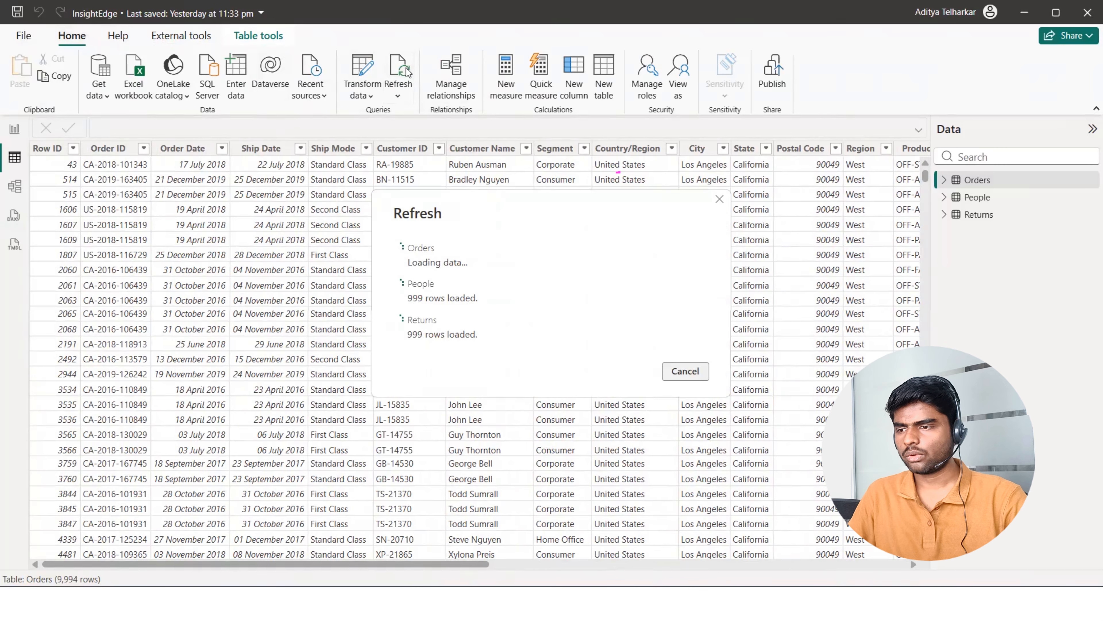
{"action": "key", "text": "alt+Tab"}
{"action": "key", "text": "alt+Tab"}
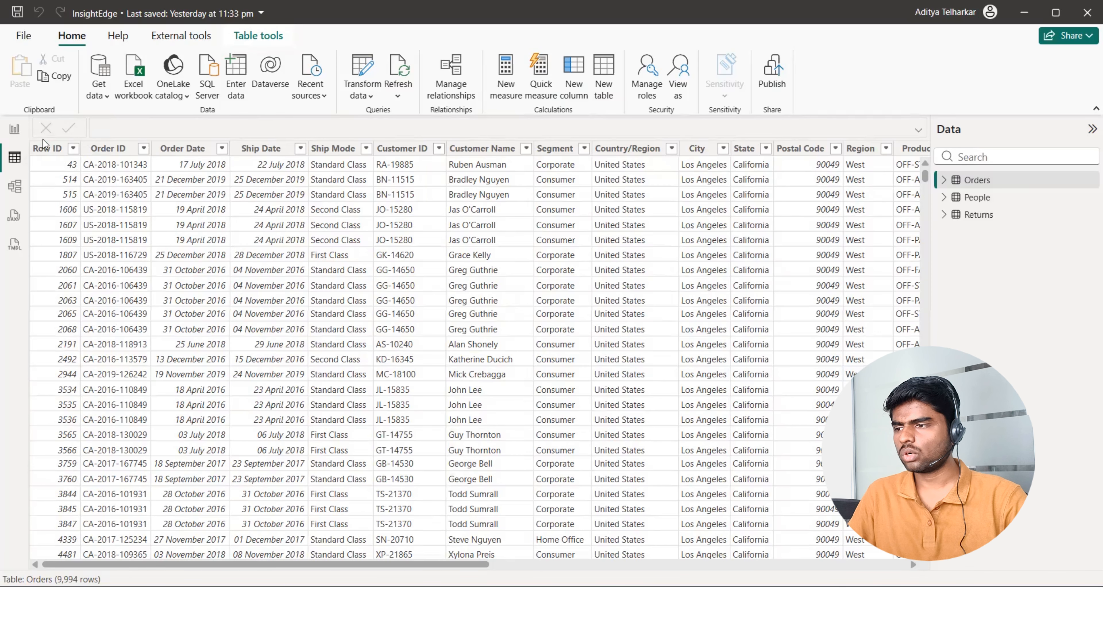
Filter the Orders table to Row ID 1 and check that row's Quantity value.
{"action": "left_click", "coordinate": [73, 149]}
{"action": "left_click", "coordinate": [73, 149]}
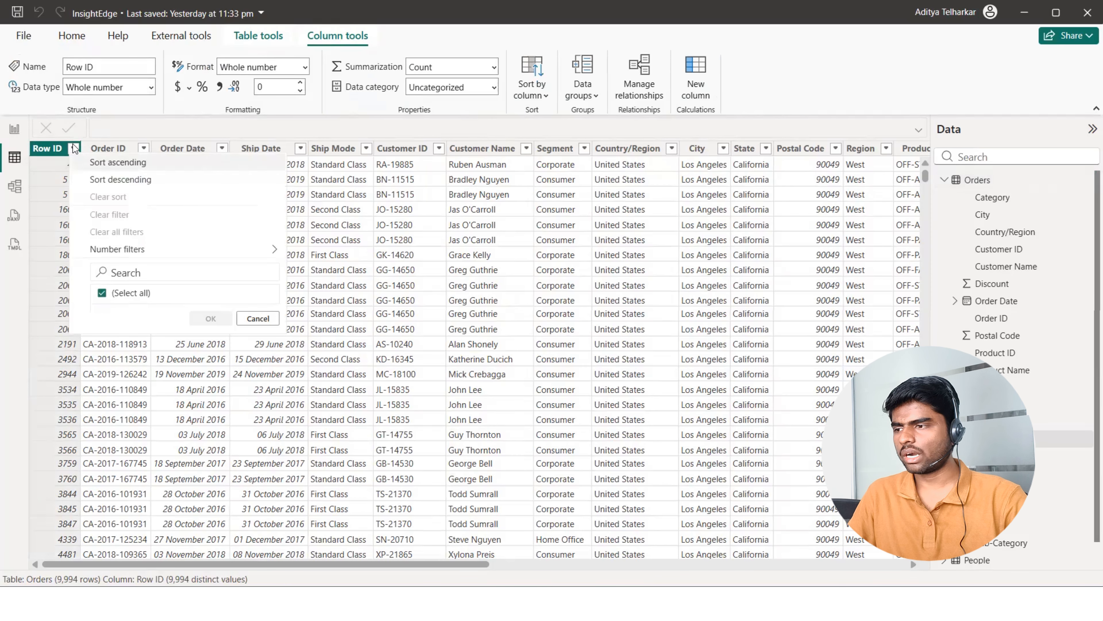
{"action": "left_click", "coordinate": [129, 287]}
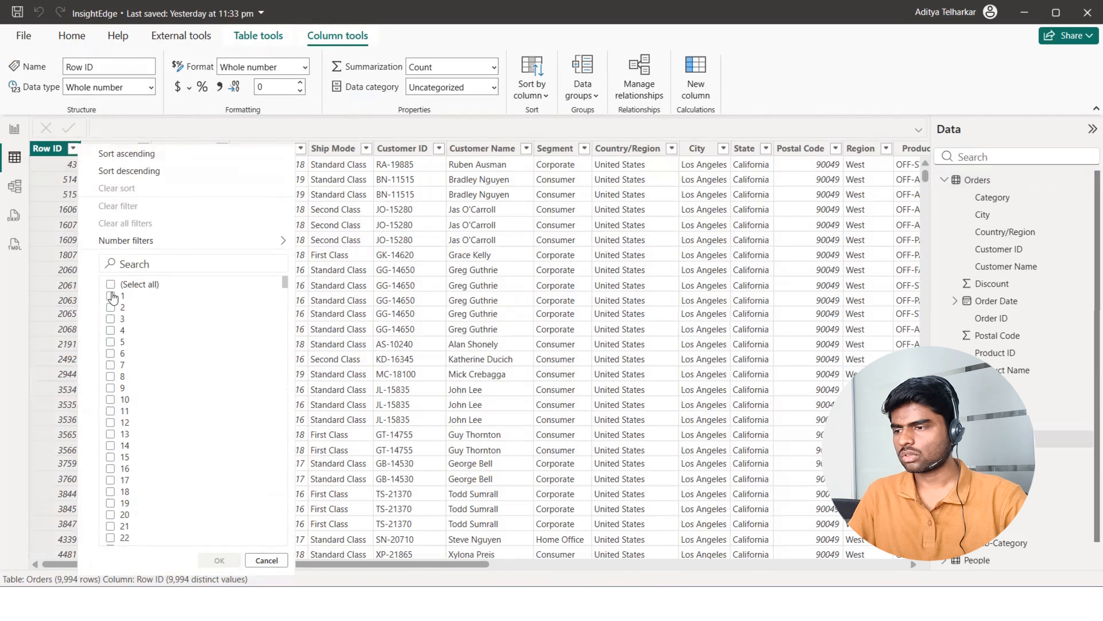
{"action": "left_click", "coordinate": [124, 296]}
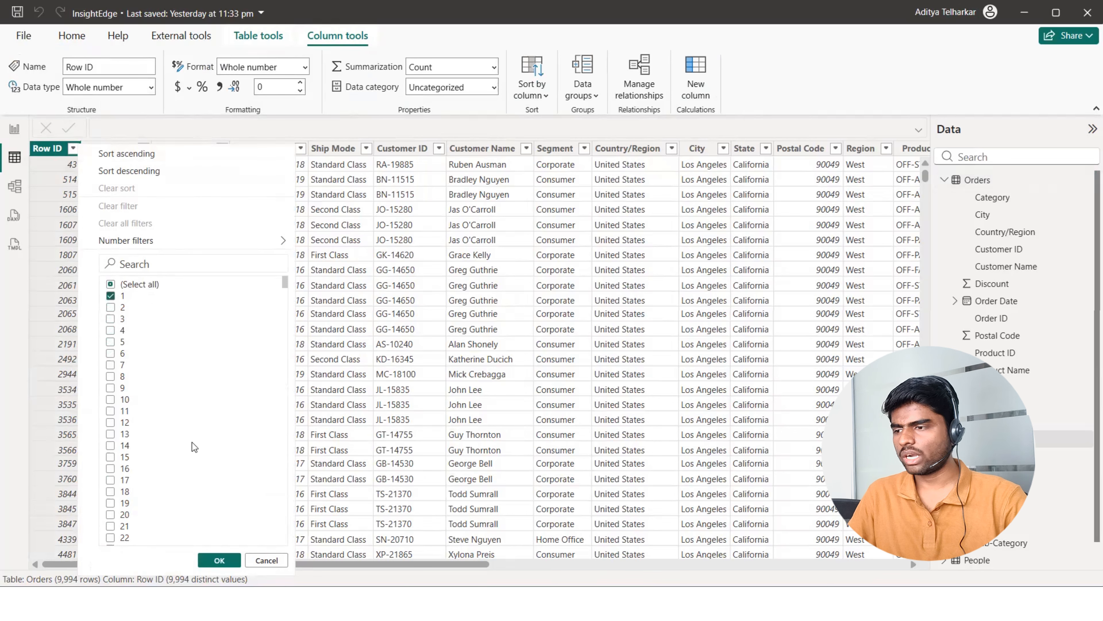
{"action": "left_click", "coordinate": [219, 560]}
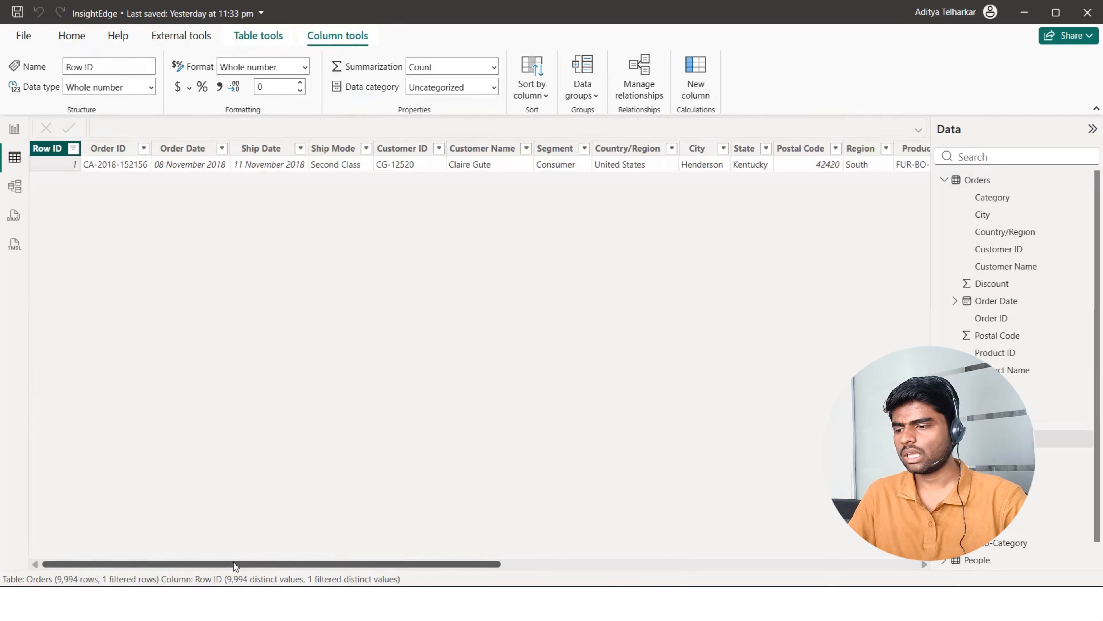
{"action": "left_click_drag", "start_coordinate": [234, 564], "coordinate": [734, 565]}
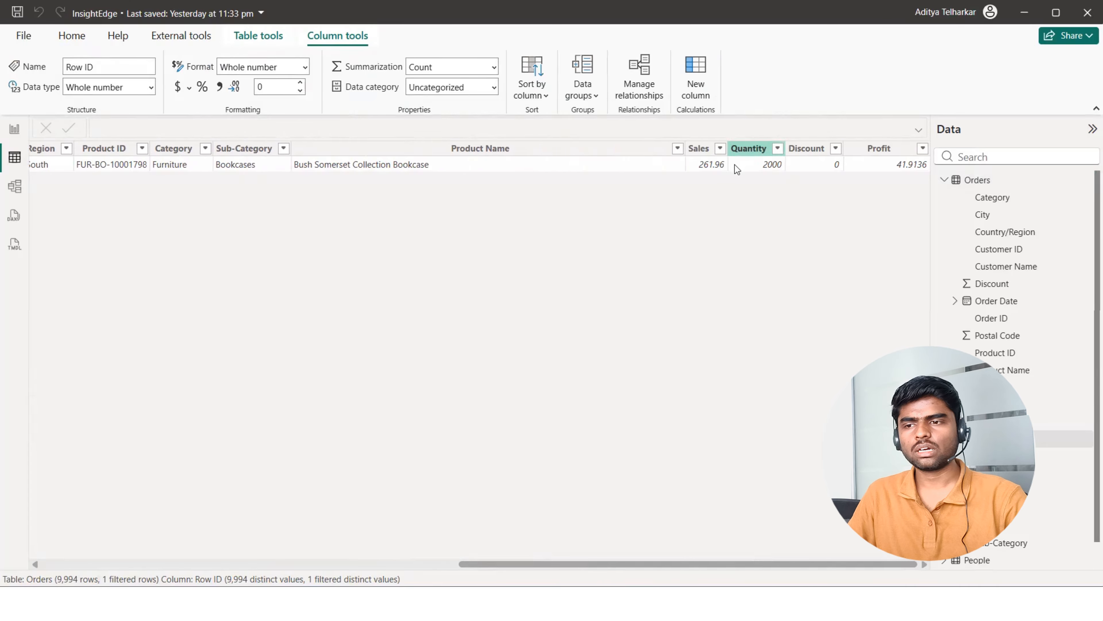